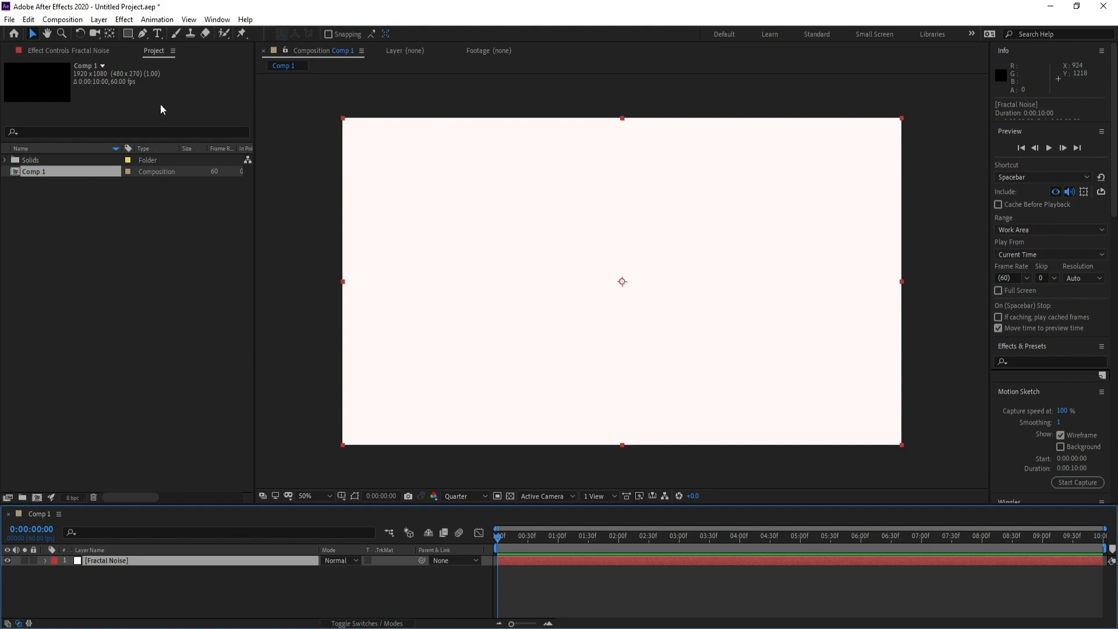
Step: Apply the Fractal Noise effect from the Noise & Grain category to the white solid layer
{"action": "left_click", "coordinate": [125, 20]}
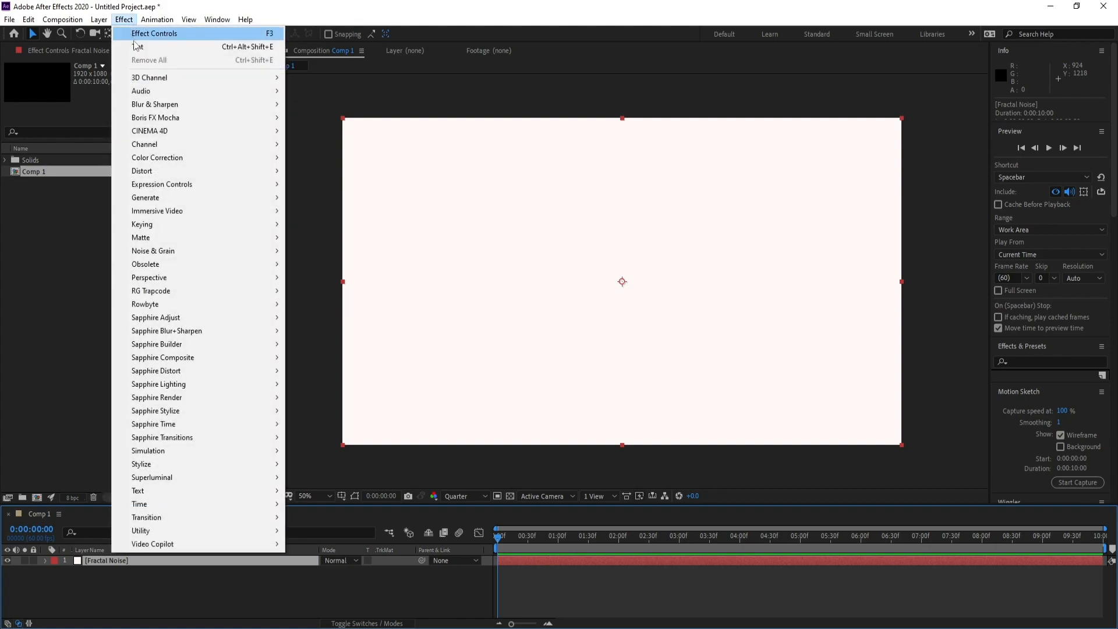
{"action": "mouse_move", "coordinate": [199, 251]}
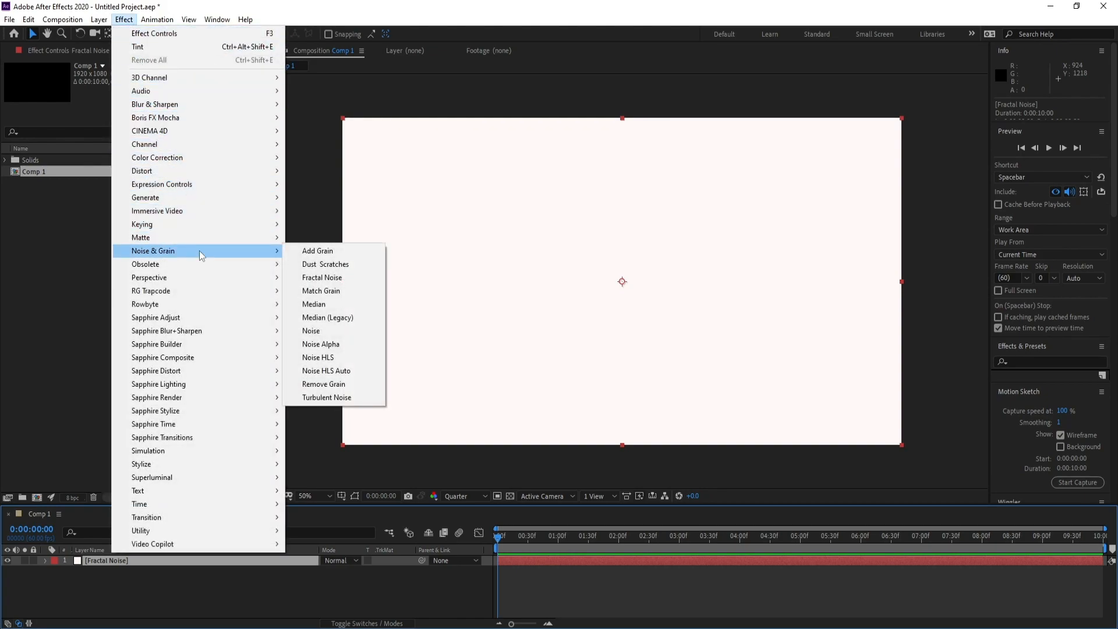
{"action": "left_click", "coordinate": [370, 281]}
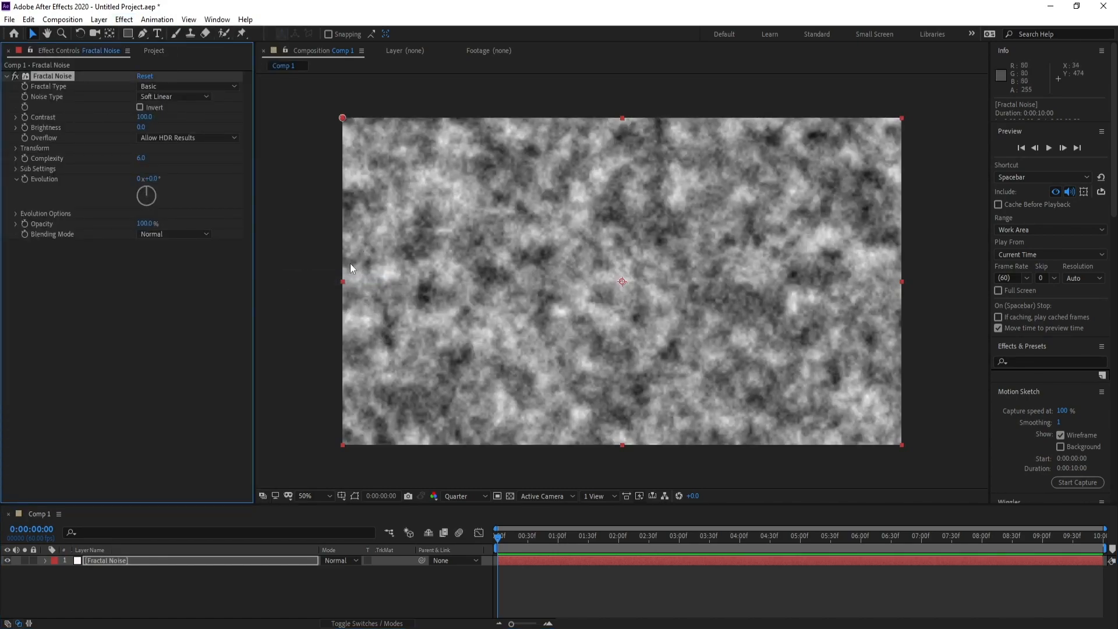
Step: Set the noise effect's Fractal Type to Dynamic Progressive and its Complexity to 1
{"action": "left_click", "coordinate": [166, 86]}
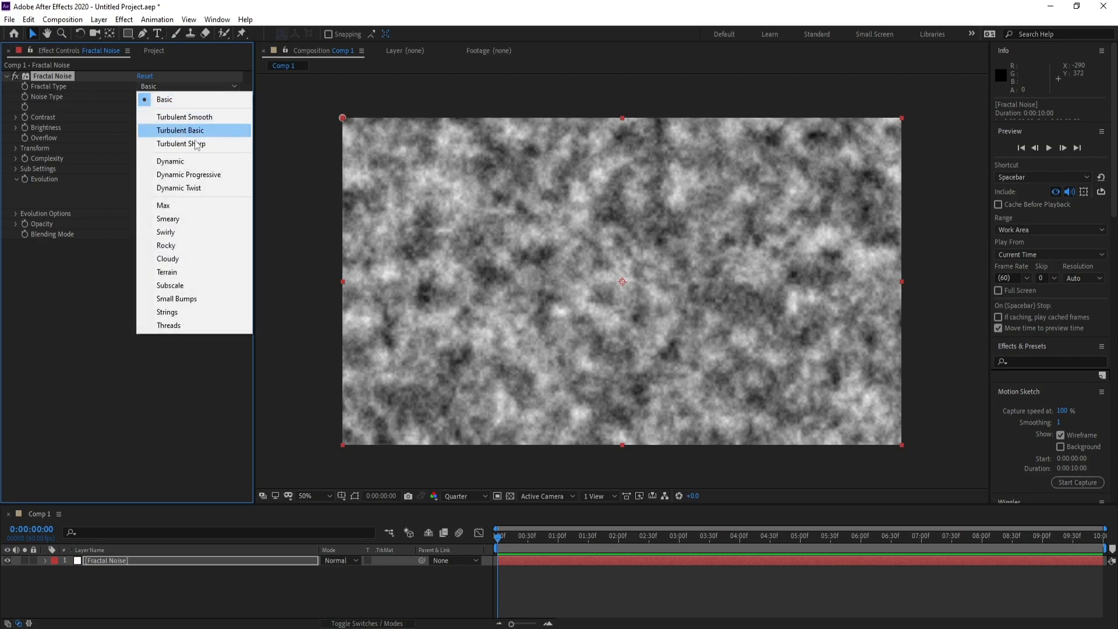
{"action": "left_click", "coordinate": [192, 174]}
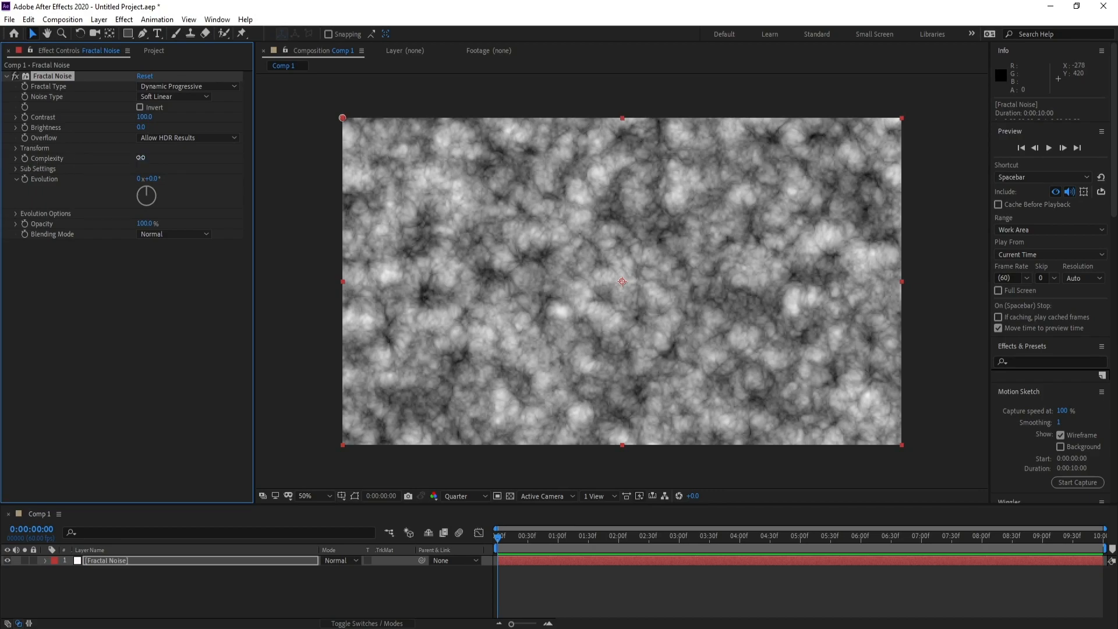
{"action": "type", "text": "1"}
{"action": "key", "text": "Return"}
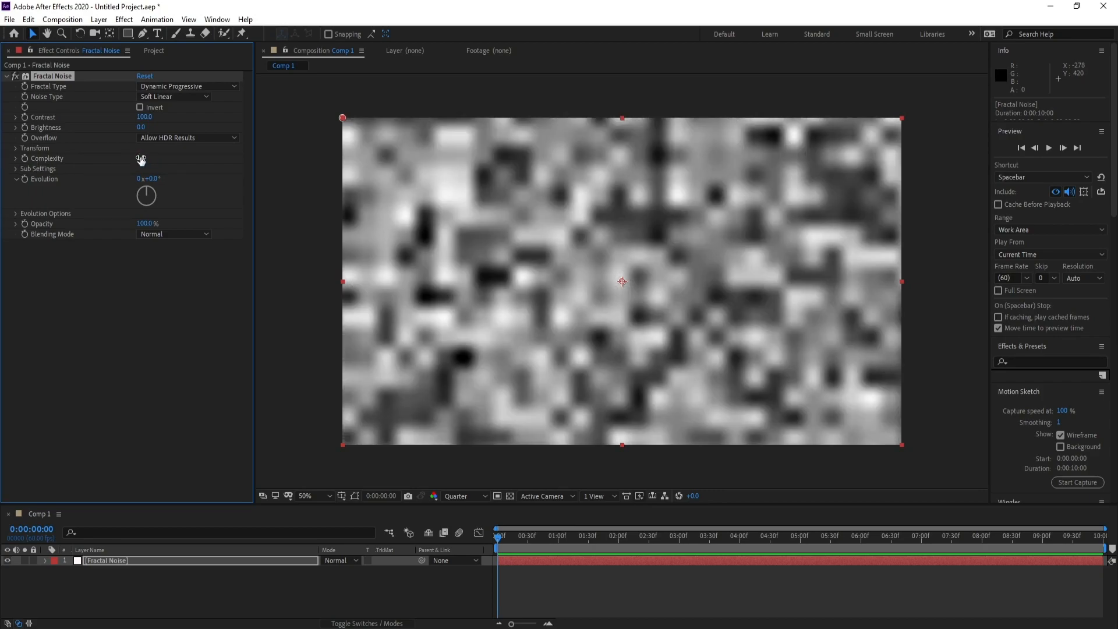
{"action": "left_click", "coordinate": [470, 539]}
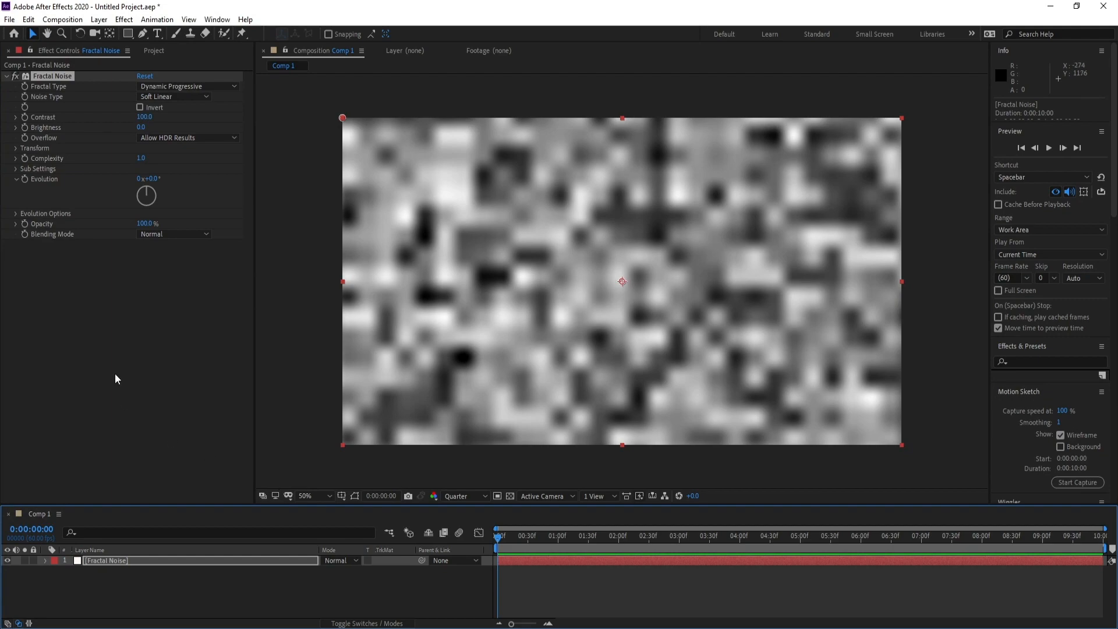
Step: Animate the Fractal Noise effect's Evolution with the expression time*100 and collapse the layer's properties
{"action": "left_click", "coordinate": [25, 179], "text": "alt"}
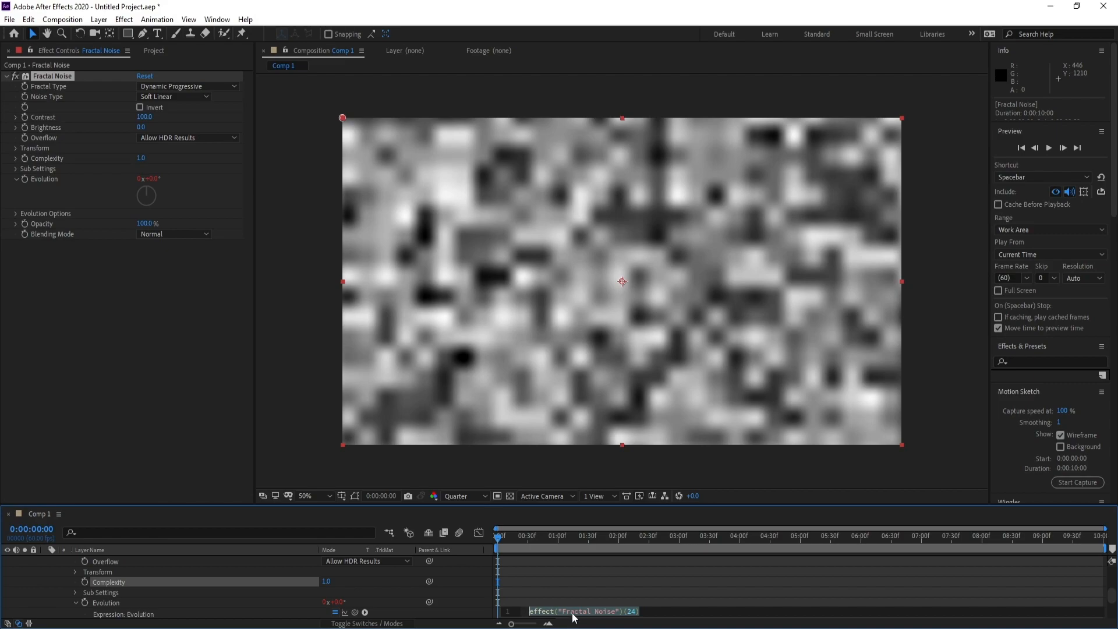
{"action": "type", "text": "time*100"}
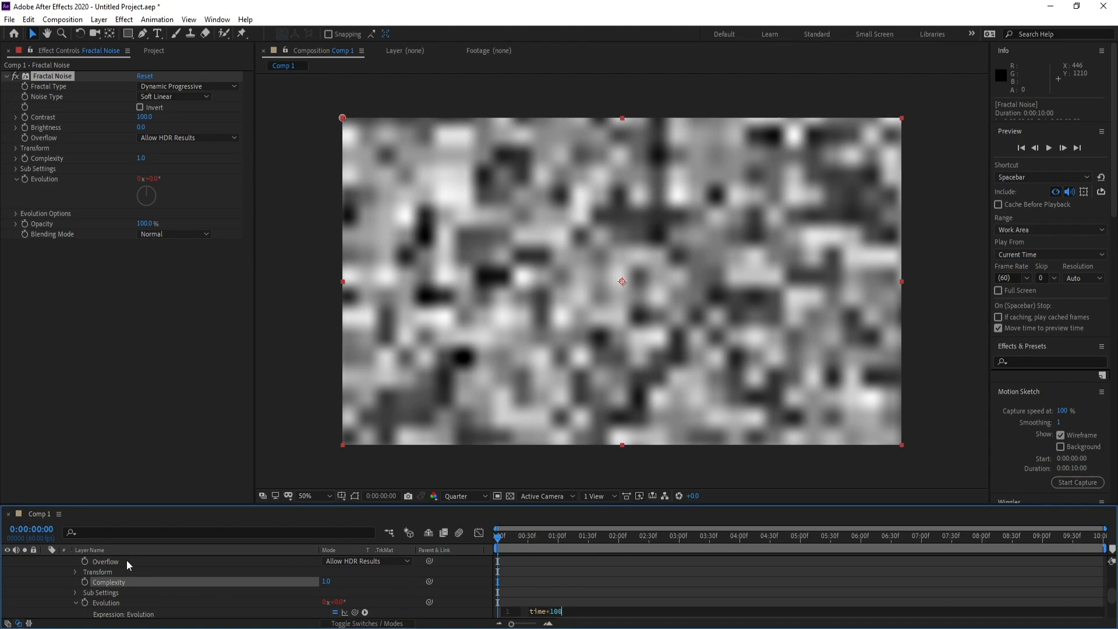
{"action": "left_click", "coordinate": [47, 560]}
Step: Pre-compose the noise layer as "Fractal Noise", moving all attributes into the new composition
{"action": "left_click", "coordinate": [109, 562]}
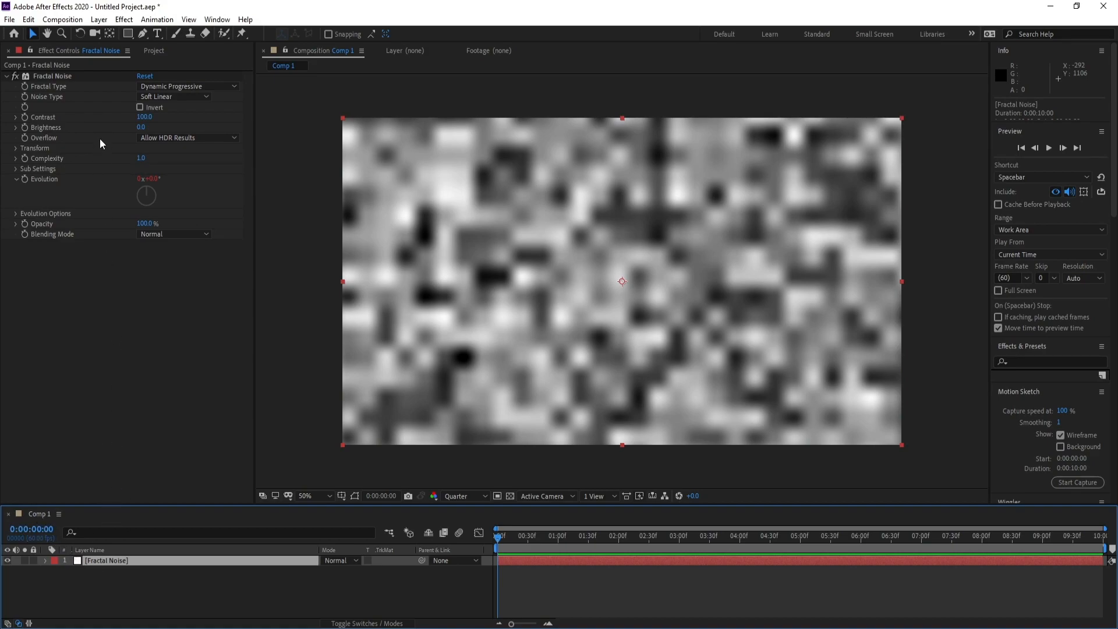
{"action": "left_click", "coordinate": [100, 26]}
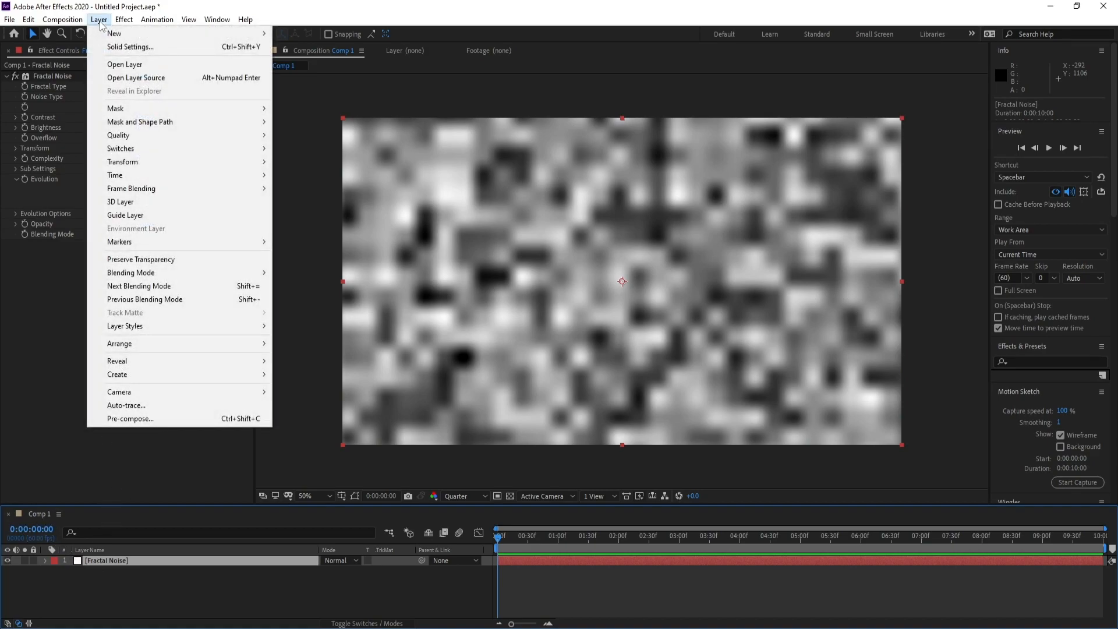
{"action": "left_click", "coordinate": [156, 420]}
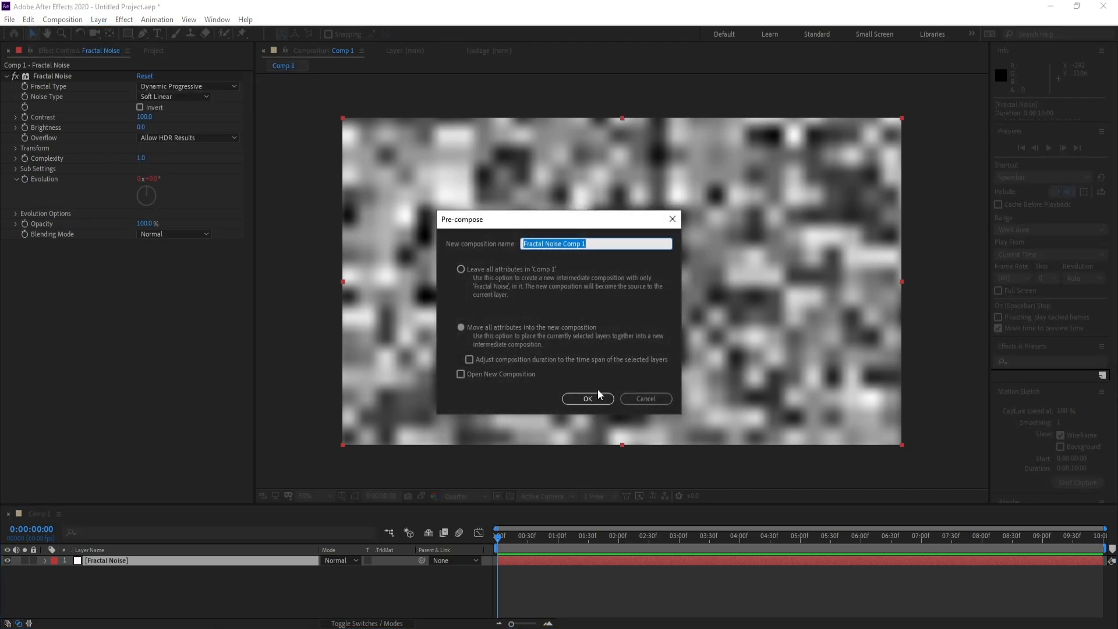
{"action": "type", "text": "Fra"}
{"action": "left_click", "coordinate": [588, 398]}
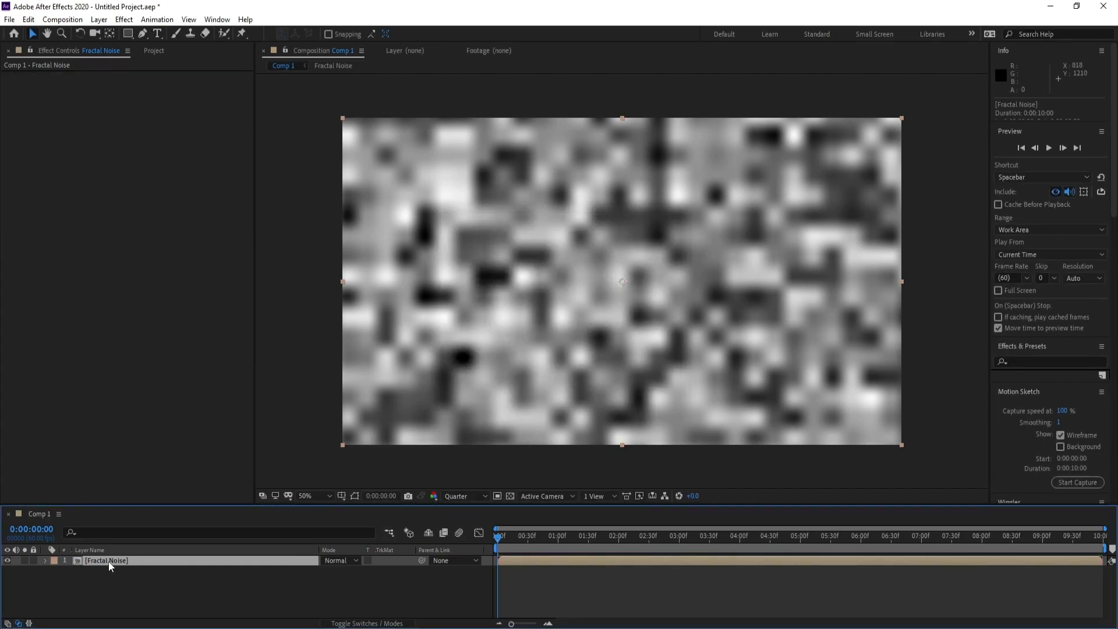
Step: Apply the Liquify distortion effect to the pre-composed Fractal Noise layer
{"action": "left_click", "coordinate": [124, 19]}
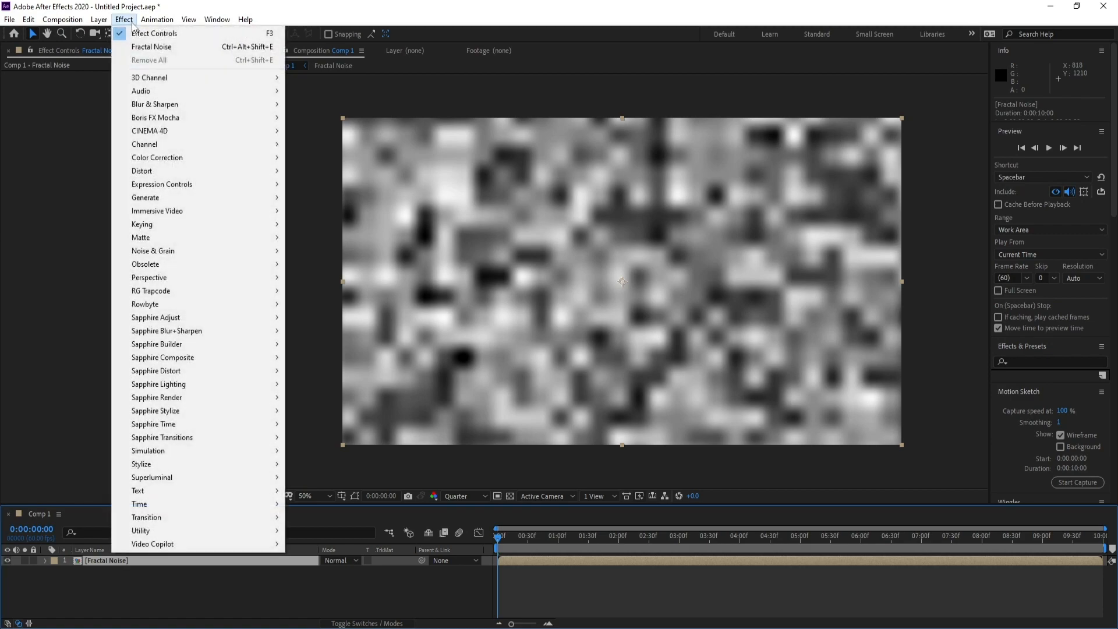
{"action": "mouse_move", "coordinate": [170, 172]}
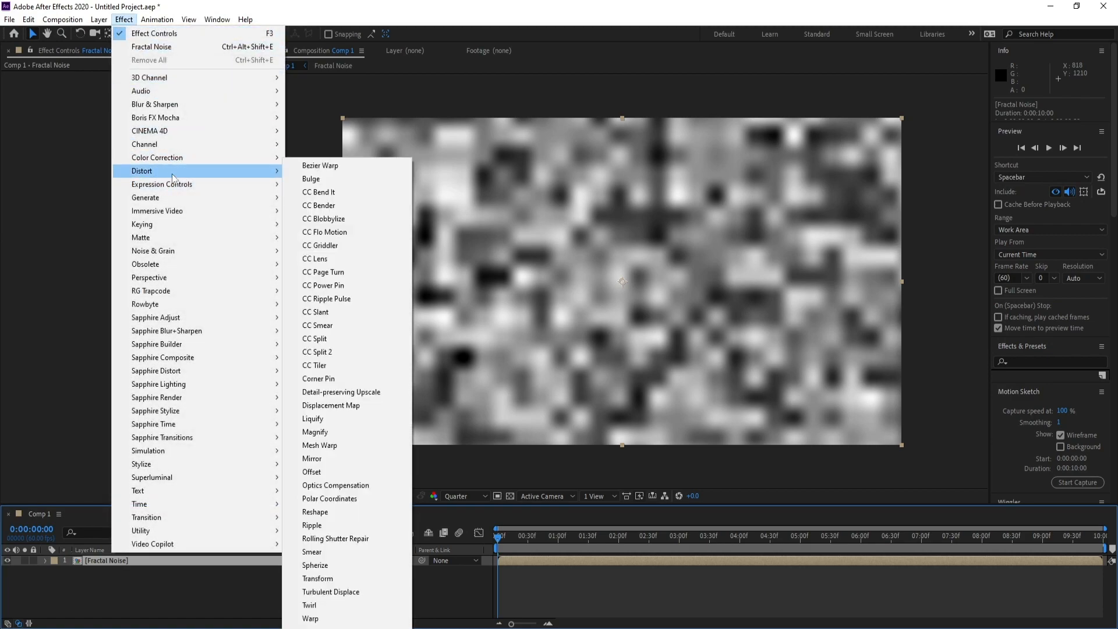
{"action": "left_click", "coordinate": [313, 419]}
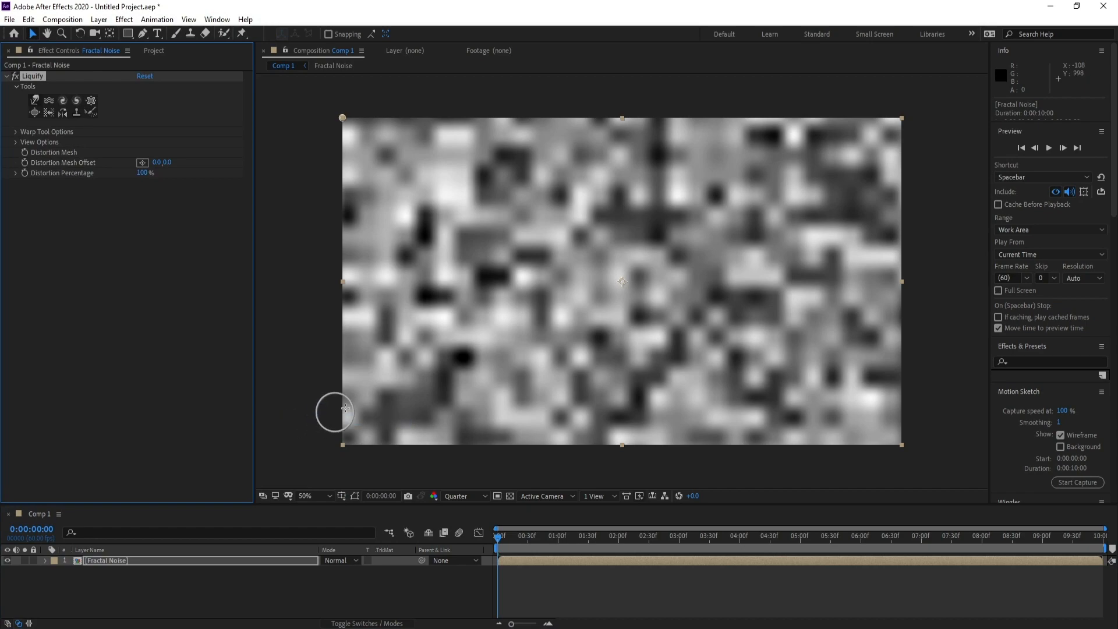
Step: Set the Liquify warp tool's brush size to 280 and brush pressure to 100
{"action": "left_click", "coordinate": [16, 132]}
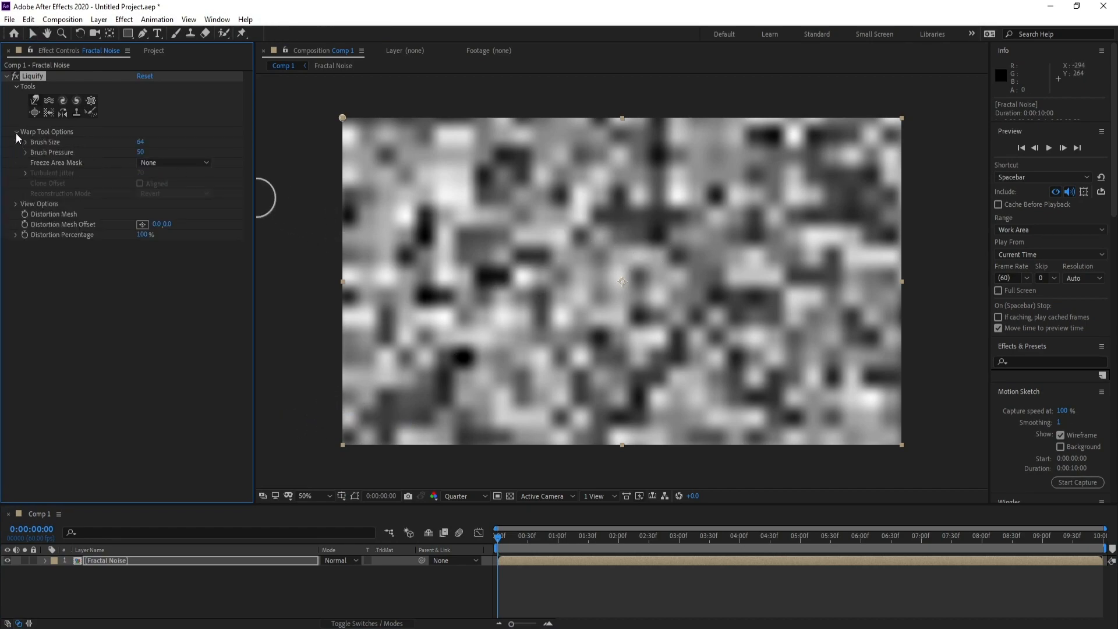
{"action": "left_click_drag", "start_coordinate": [140, 141], "coordinate": [218, 147]}
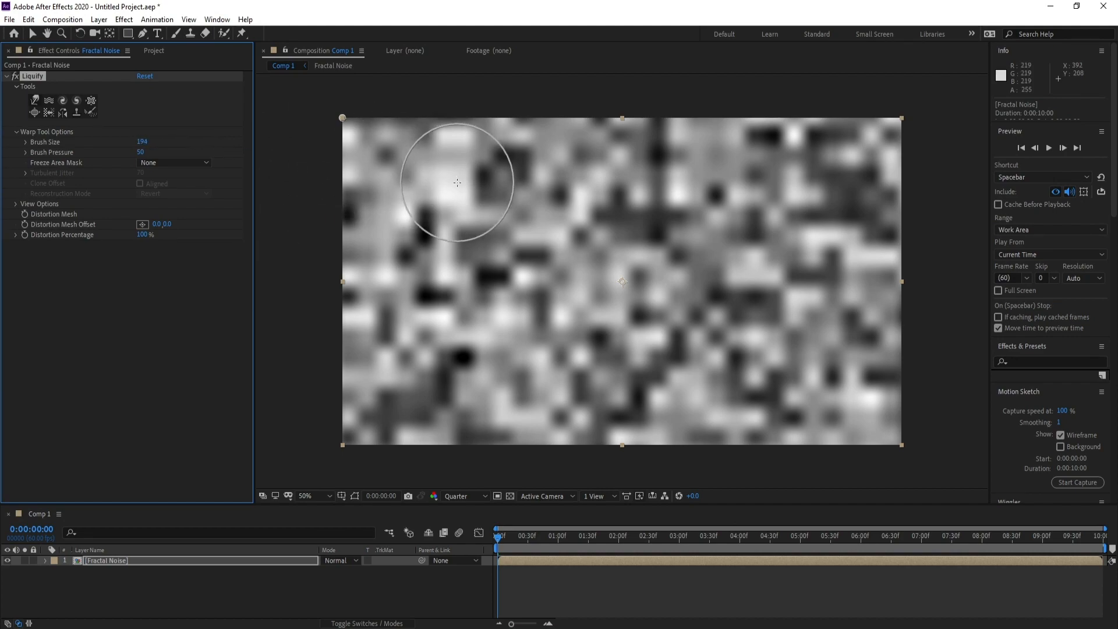
{"action": "mouse_move", "coordinate": [144, 140]}
{"action": "left_mouse_down"}
{"action": "mouse_move", "coordinate": [174, 142]}
{"action": "mouse_move", "coordinate": [153, 141]}
{"action": "mouse_move", "coordinate": [164, 140]}
{"action": "left_mouse_up"}
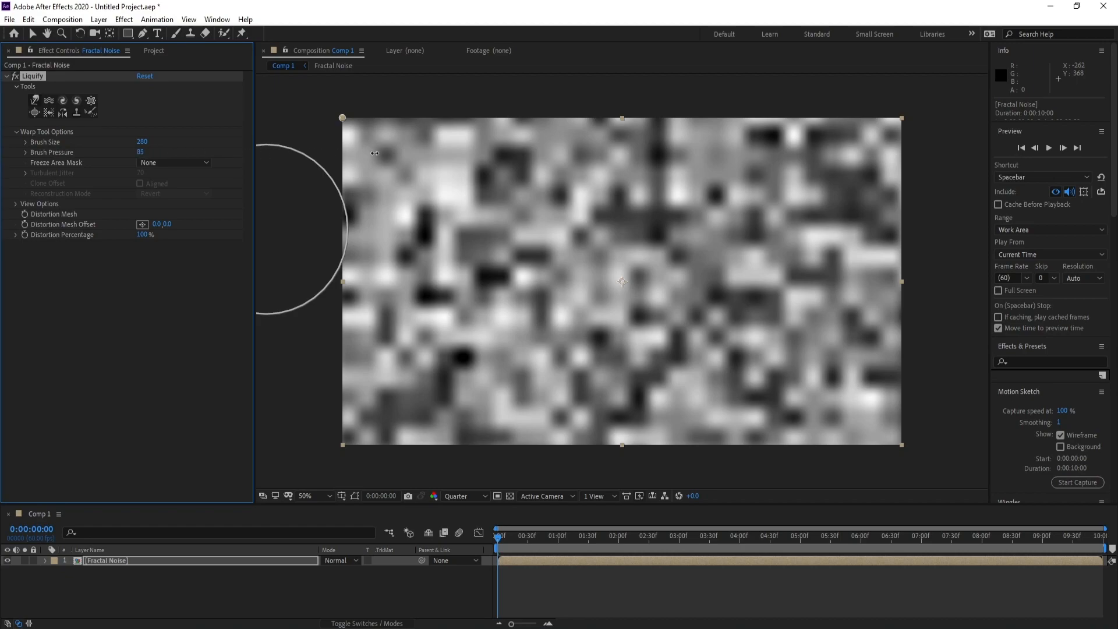
Step: Warp the blocky noise across the whole frame into flowing, fluid-like folds with Liquify strokes, filling the gaps at the lower-left corner
{"action": "mouse_move", "coordinate": [648, 225]}
{"action": "left_mouse_down"}
{"action": "mouse_move", "coordinate": [616, 289]}
{"action": "mouse_move", "coordinate": [549, 264]}
{"action": "left_mouse_up"}
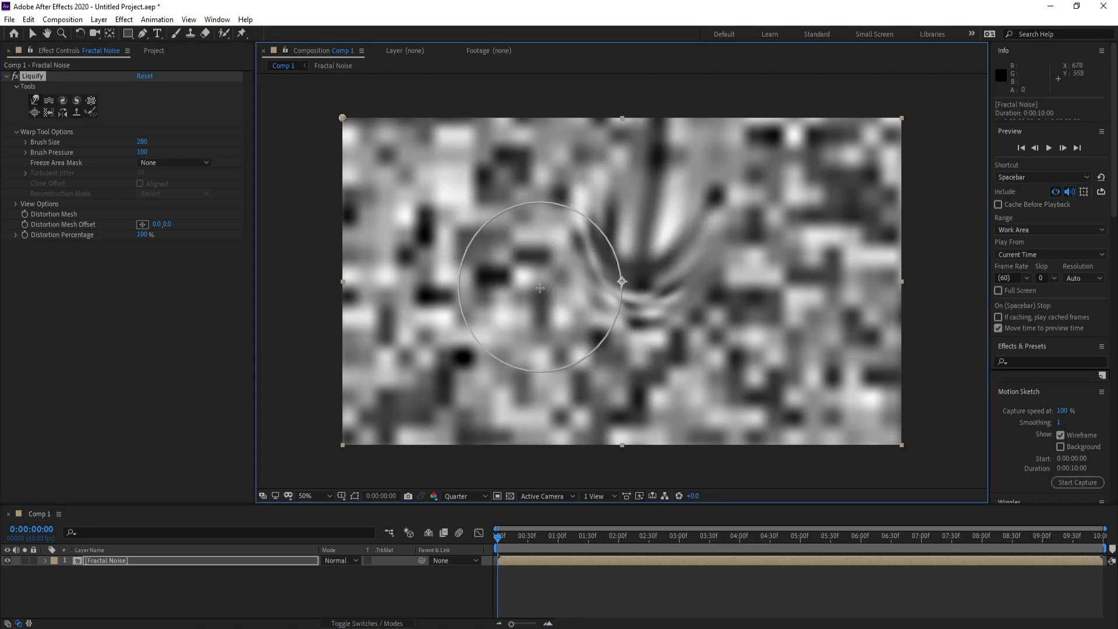
{"action": "mouse_move", "coordinate": [523, 321]}
{"action": "left_mouse_down"}
{"action": "mouse_move", "coordinate": [519, 330]}
{"action": "mouse_move", "coordinate": [591, 277]}
{"action": "mouse_move", "coordinate": [587, 294]}
{"action": "mouse_move", "coordinate": [616, 361]}
{"action": "mouse_move", "coordinate": [470, 300]}
{"action": "mouse_move", "coordinate": [462, 337]}
{"action": "mouse_move", "coordinate": [444, 229]}
{"action": "mouse_move", "coordinate": [462, 333]}
{"action": "mouse_move", "coordinate": [442, 368]}
{"action": "mouse_move", "coordinate": [437, 357]}
{"action": "mouse_move", "coordinate": [385, 386]}
{"action": "mouse_move", "coordinate": [462, 474]}
{"action": "mouse_move", "coordinate": [464, 452]}
{"action": "mouse_move", "coordinate": [512, 424]}
{"action": "mouse_move", "coordinate": [634, 449]}
{"action": "left_mouse_up"}
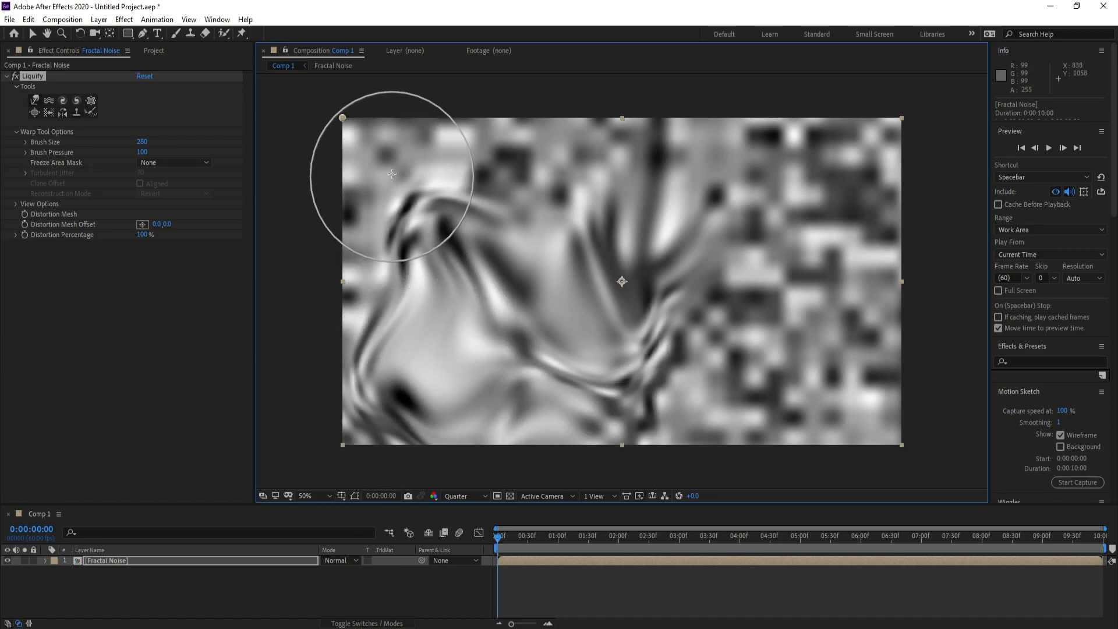
{"action": "mouse_move", "coordinate": [363, 129]}
{"action": "left_mouse_down"}
{"action": "mouse_move", "coordinate": [480, 159]}
{"action": "mouse_move", "coordinate": [479, 120]}
{"action": "mouse_move", "coordinate": [478, 134]}
{"action": "mouse_move", "coordinate": [575, 175]}
{"action": "mouse_move", "coordinate": [662, 170]}
{"action": "mouse_move", "coordinate": [697, 128]}
{"action": "mouse_move", "coordinate": [689, 173]}
{"action": "mouse_move", "coordinate": [710, 205]}
{"action": "left_mouse_up"}
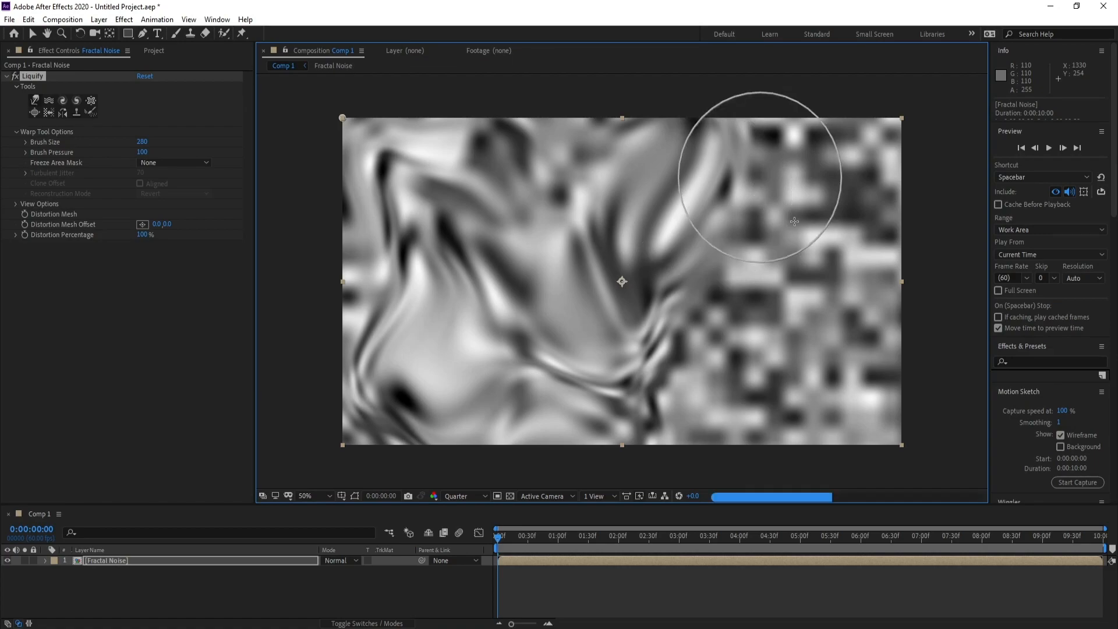
{"action": "mouse_move", "coordinate": [795, 211]}
{"action": "left_mouse_down"}
{"action": "mouse_move", "coordinate": [784, 220]}
{"action": "mouse_move", "coordinate": [804, 180]}
{"action": "left_mouse_up"}
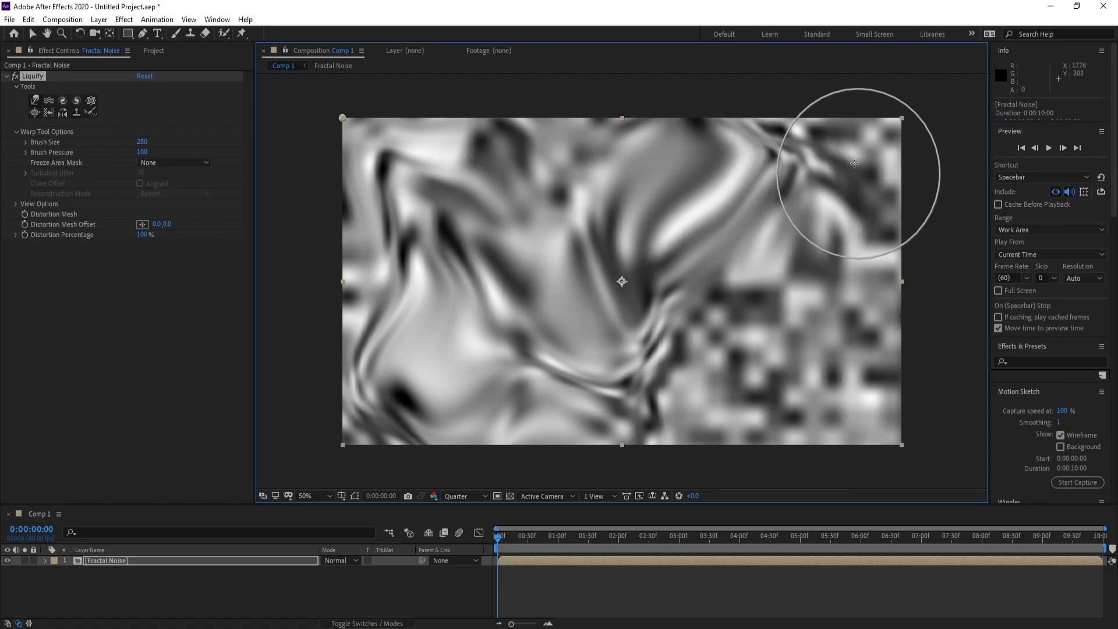
{"action": "left_click_drag", "start_coordinate": [845, 140], "coordinate": [843, 148]}
{"action": "mouse_move", "coordinate": [855, 186]}
{"action": "left_mouse_down"}
{"action": "mouse_move", "coordinate": [874, 216]}
{"action": "mouse_move", "coordinate": [886, 209]}
{"action": "mouse_move", "coordinate": [895, 143]}
{"action": "left_mouse_up"}
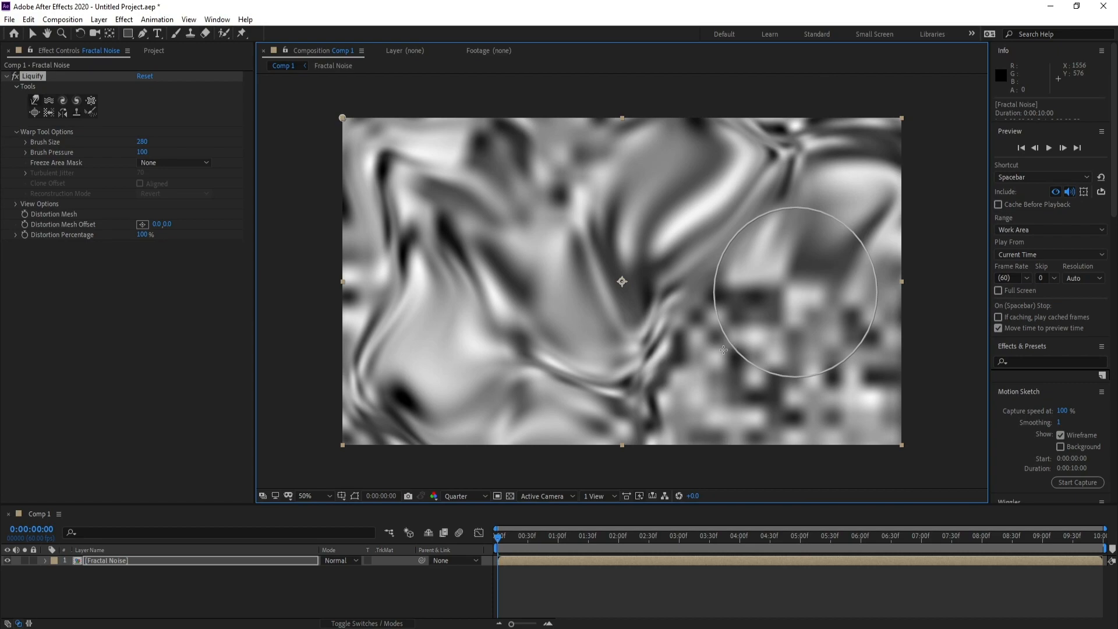
{"action": "mouse_move", "coordinate": [728, 340]}
{"action": "left_mouse_down"}
{"action": "mouse_move", "coordinate": [764, 308]}
{"action": "mouse_move", "coordinate": [716, 370]}
{"action": "mouse_move", "coordinate": [685, 359]}
{"action": "mouse_move", "coordinate": [672, 330]}
{"action": "mouse_move", "coordinate": [678, 253]}
{"action": "mouse_move", "coordinate": [773, 316]}
{"action": "left_mouse_up"}
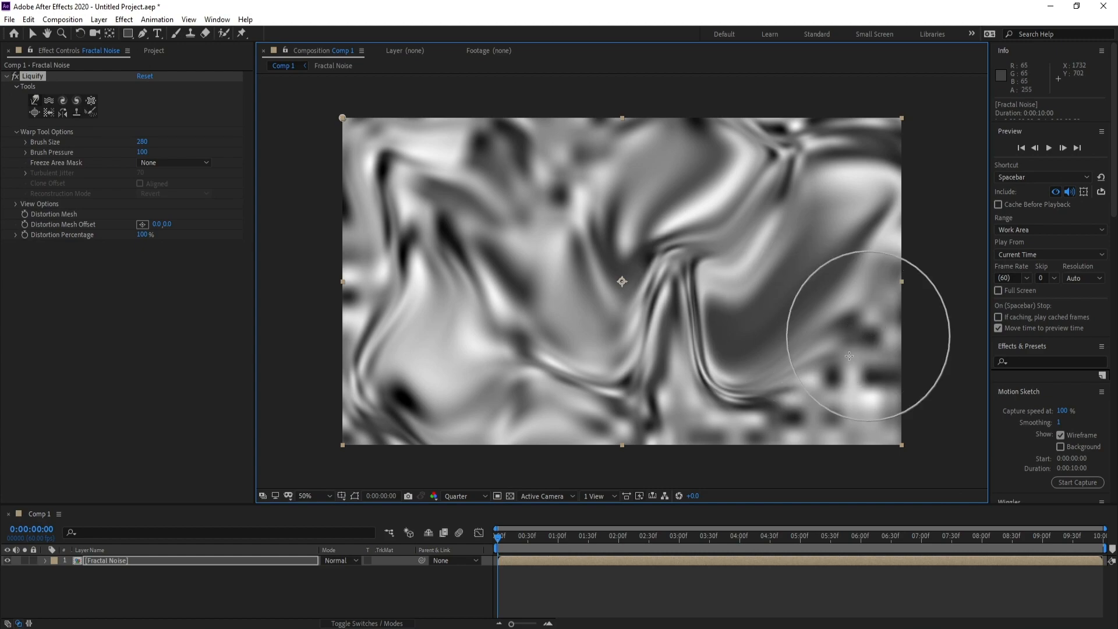
{"action": "mouse_move", "coordinate": [837, 384]}
{"action": "left_mouse_down"}
{"action": "mouse_move", "coordinate": [837, 413]}
{"action": "mouse_move", "coordinate": [811, 429]}
{"action": "left_mouse_up"}
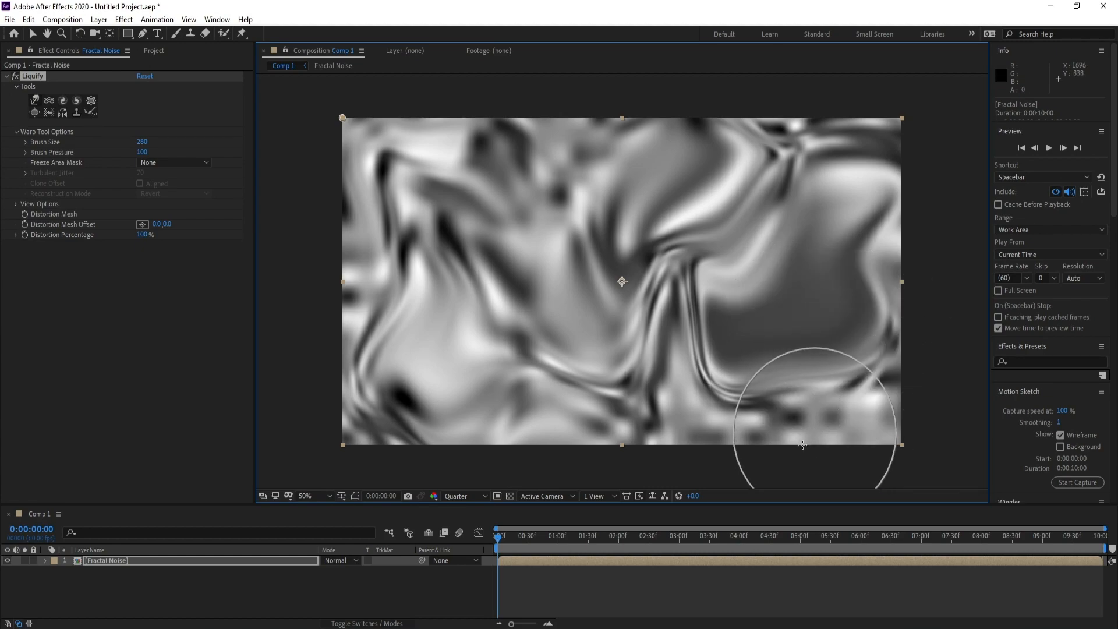
{"action": "left_click_drag", "start_coordinate": [655, 431], "coordinate": [654, 460]}
{"action": "mouse_move", "coordinate": [598, 300]}
{"action": "left_mouse_down"}
{"action": "mouse_move", "coordinate": [585, 274]}
{"action": "mouse_move", "coordinate": [636, 200]}
{"action": "left_mouse_up"}
{"action": "left_click_drag", "start_coordinate": [456, 290], "coordinate": [480, 266]}
{"action": "mouse_move", "coordinate": [483, 341]}
{"action": "left_mouse_down"}
{"action": "mouse_move", "coordinate": [449, 320]}
{"action": "mouse_move", "coordinate": [447, 346]}
{"action": "mouse_move", "coordinate": [475, 398]}
{"action": "mouse_move", "coordinate": [510, 409]}
{"action": "mouse_move", "coordinate": [525, 434]}
{"action": "left_mouse_up"}
{"action": "mouse_move", "coordinate": [454, 364]}
{"action": "left_mouse_down"}
{"action": "mouse_move", "coordinate": [463, 322]}
{"action": "mouse_move", "coordinate": [547, 250]}
{"action": "mouse_move", "coordinate": [454, 329]}
{"action": "left_mouse_up"}
{"action": "mouse_move", "coordinate": [431, 372]}
{"action": "left_mouse_down"}
{"action": "mouse_move", "coordinate": [467, 335]}
{"action": "mouse_move", "coordinate": [462, 384]}
{"action": "mouse_move", "coordinate": [445, 285]}
{"action": "mouse_move", "coordinate": [404, 193]}
{"action": "mouse_move", "coordinate": [418, 156]}
{"action": "left_mouse_up"}
{"action": "mouse_move", "coordinate": [494, 178]}
{"action": "left_mouse_down"}
{"action": "mouse_move", "coordinate": [532, 188]}
{"action": "mouse_move", "coordinate": [551, 211]}
{"action": "mouse_move", "coordinate": [552, 250]}
{"action": "mouse_move", "coordinate": [478, 316]}
{"action": "left_mouse_up"}
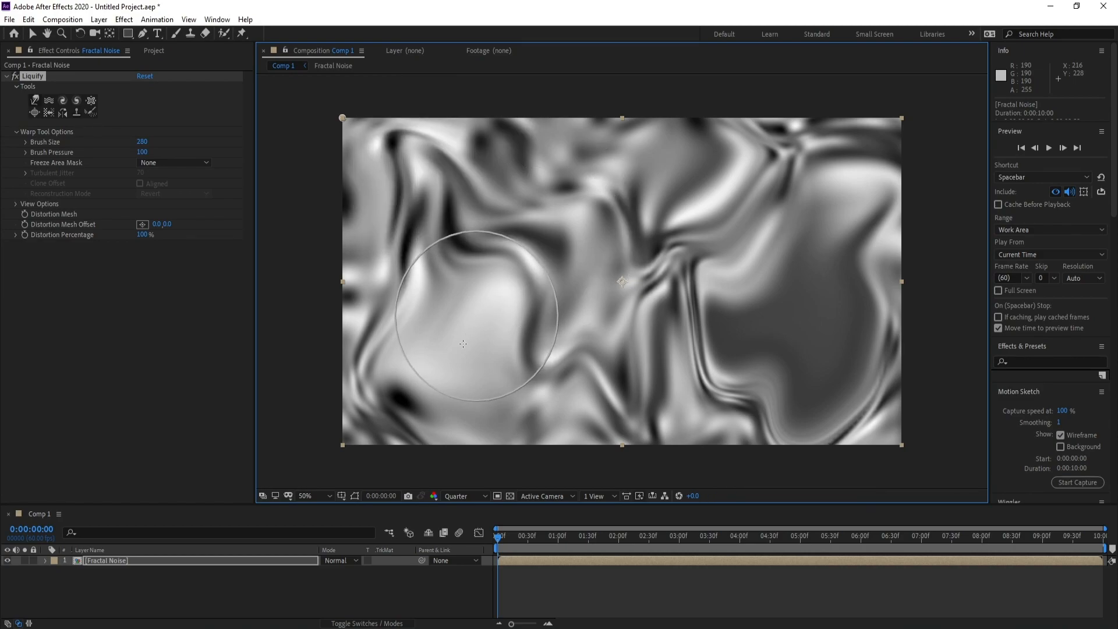
{"action": "mouse_move", "coordinate": [449, 363]}
{"action": "left_mouse_down"}
{"action": "mouse_move", "coordinate": [481, 343]}
{"action": "mouse_move", "coordinate": [434, 386]}
{"action": "mouse_move", "coordinate": [388, 405]}
{"action": "mouse_move", "coordinate": [467, 364]}
{"action": "mouse_move", "coordinate": [434, 378]}
{"action": "mouse_move", "coordinate": [429, 355]}
{"action": "mouse_move", "coordinate": [463, 312]}
{"action": "left_mouse_up"}
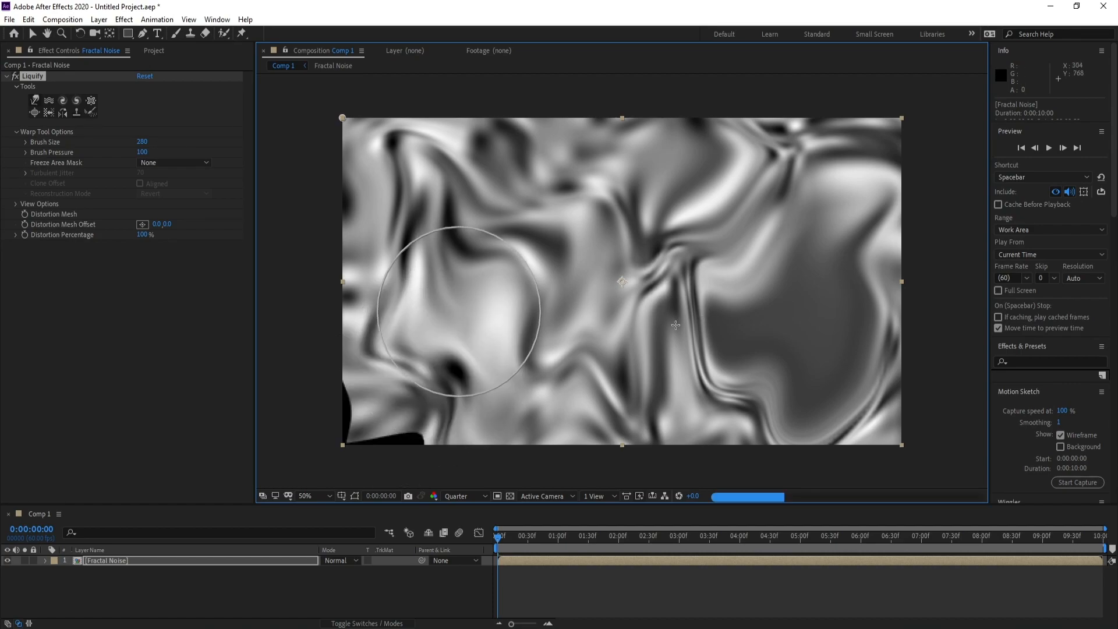
{"action": "left_click_drag", "start_coordinate": [372, 428], "coordinate": [317, 403]}
{"action": "mouse_move", "coordinate": [402, 477]}
{"action": "left_mouse_down"}
{"action": "mouse_move", "coordinate": [418, 451]}
{"action": "mouse_move", "coordinate": [407, 449]}
{"action": "mouse_move", "coordinate": [421, 440]}
{"action": "mouse_move", "coordinate": [427, 460]}
{"action": "mouse_move", "coordinate": [440, 454]}
{"action": "mouse_move", "coordinate": [433, 444]}
{"action": "mouse_move", "coordinate": [421, 442]}
{"action": "mouse_move", "coordinate": [430, 472]}
{"action": "mouse_move", "coordinate": [418, 433]}
{"action": "mouse_move", "coordinate": [349, 435]}
{"action": "mouse_move", "coordinate": [423, 433]}
{"action": "mouse_move", "coordinate": [441, 458]}
{"action": "left_mouse_up"}
{"action": "mouse_move", "coordinate": [558, 402]}
{"action": "left_mouse_down"}
{"action": "mouse_move", "coordinate": [587, 368]}
{"action": "mouse_move", "coordinate": [554, 381]}
{"action": "mouse_move", "coordinate": [572, 372]}
{"action": "mouse_move", "coordinate": [581, 335]}
{"action": "mouse_move", "coordinate": [681, 320]}
{"action": "mouse_move", "coordinate": [655, 275]}
{"action": "mouse_move", "coordinate": [620, 326]}
{"action": "mouse_move", "coordinate": [572, 327]}
{"action": "mouse_move", "coordinate": [530, 296]}
{"action": "left_mouse_up"}
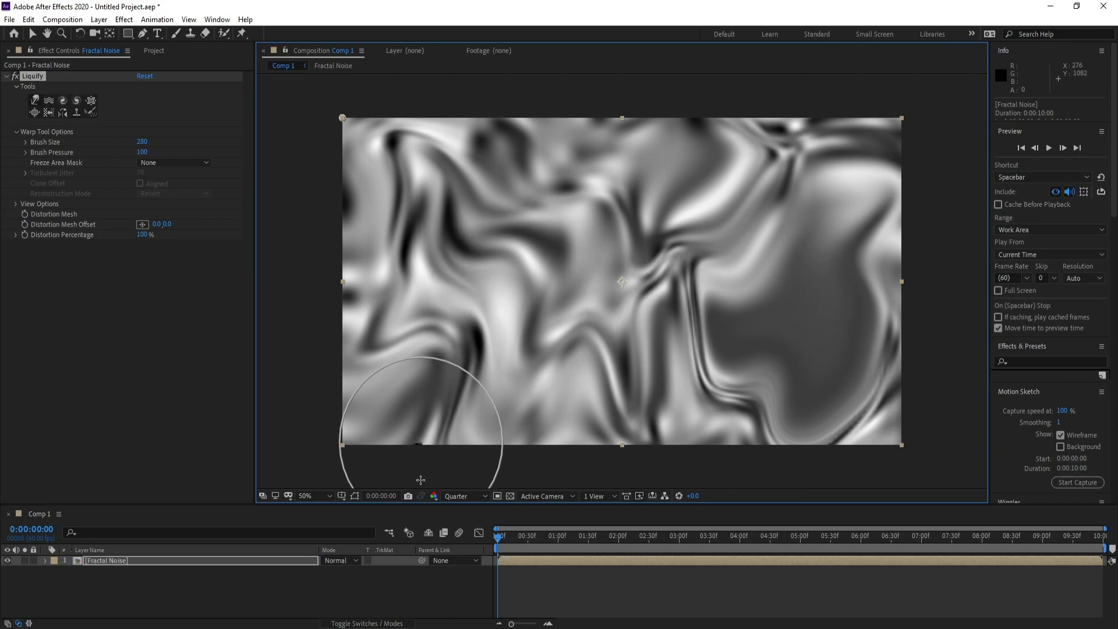
{"action": "mouse_move", "coordinate": [419, 460]}
{"action": "left_mouse_down"}
{"action": "mouse_move", "coordinate": [403, 452]}
{"action": "mouse_move", "coordinate": [411, 440]}
{"action": "left_mouse_up"}
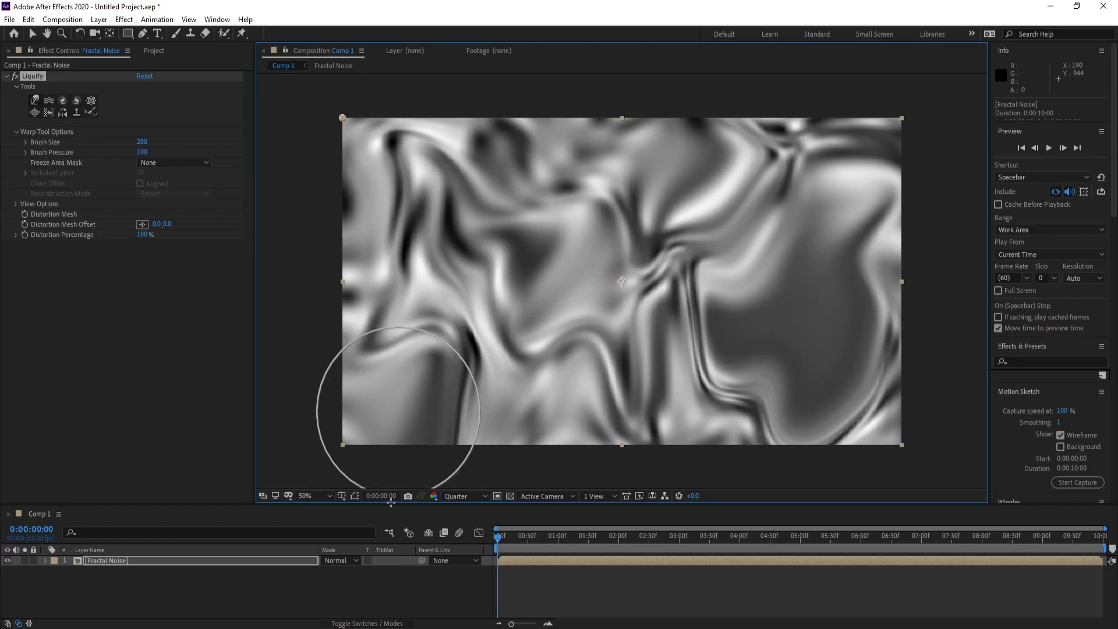
Step: Open the Fractal Noise pre-composition and apply the Tint effect to the solid inside it
{"action": "double_click", "coordinate": [102, 559]}
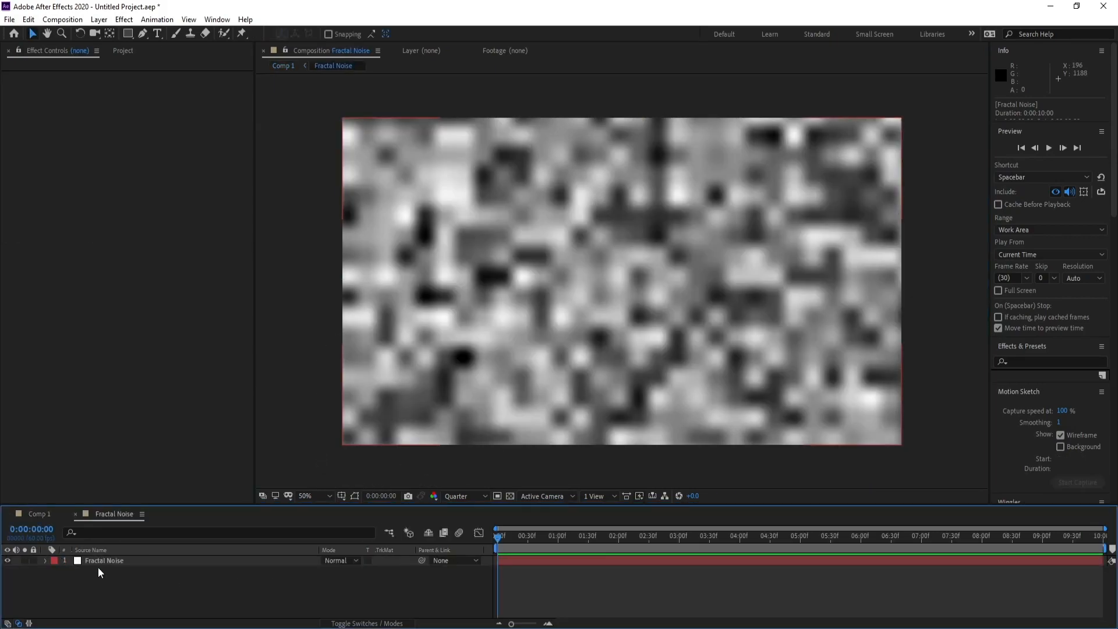
{"action": "left_click", "coordinate": [100, 560]}
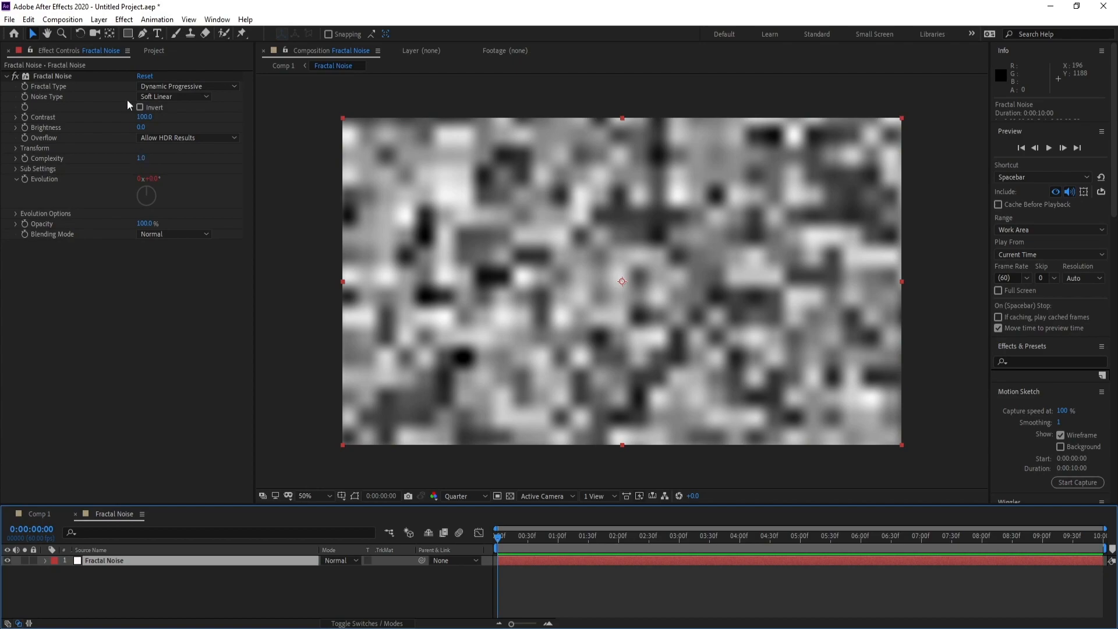
{"action": "left_click", "coordinate": [124, 20]}
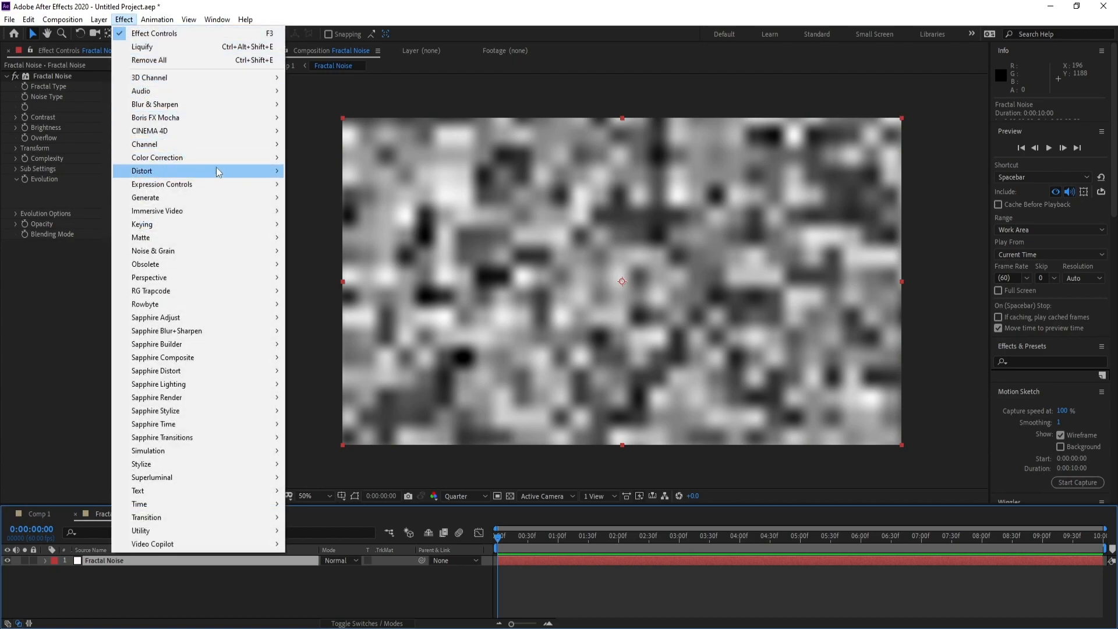
{"action": "mouse_move", "coordinate": [236, 160]}
{"action": "left_click", "coordinate": [341, 571]}
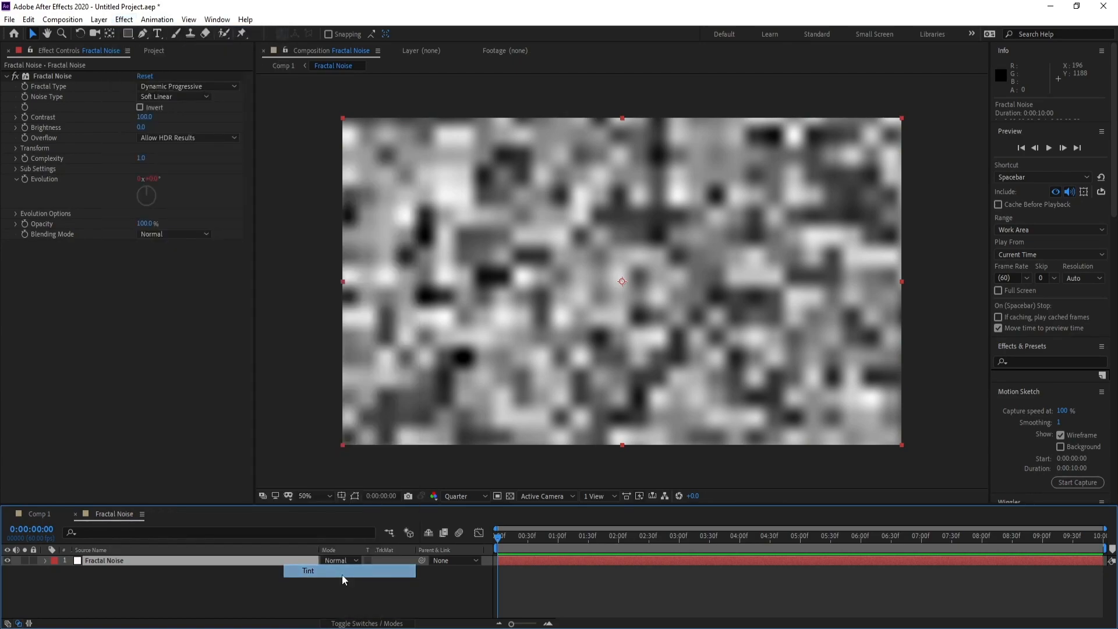
Step: Map the Tint effect's black to a fully saturated bright blue
{"action": "left_click", "coordinate": [145, 255]}
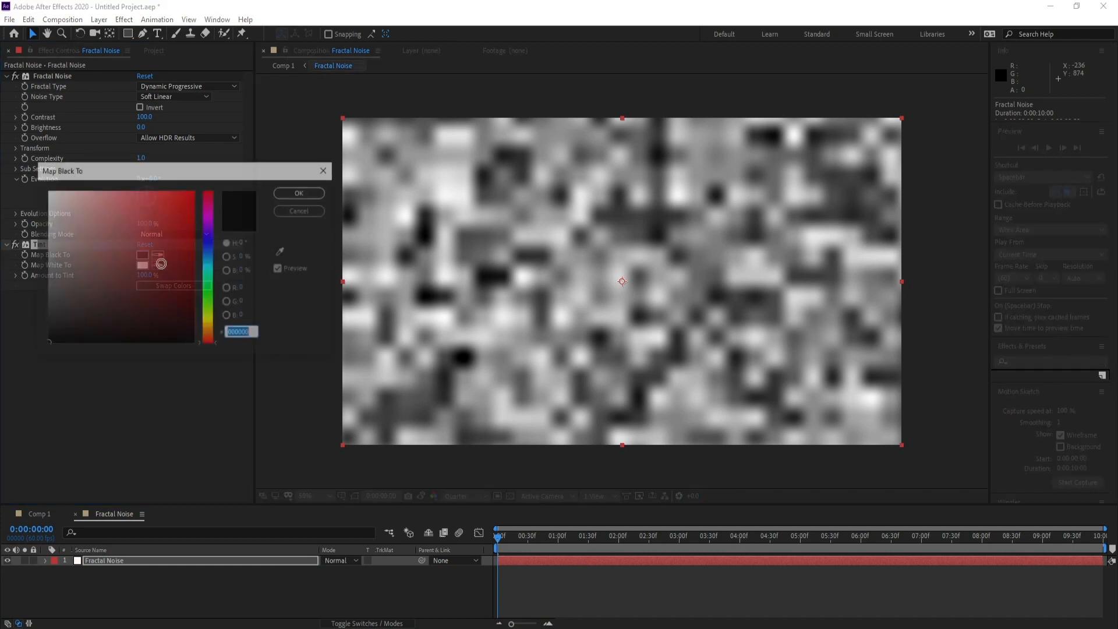
{"action": "left_click", "coordinate": [210, 246]}
{"action": "left_click", "coordinate": [193, 201]}
{"action": "left_click_drag", "start_coordinate": [193, 199], "coordinate": [193, 191]}
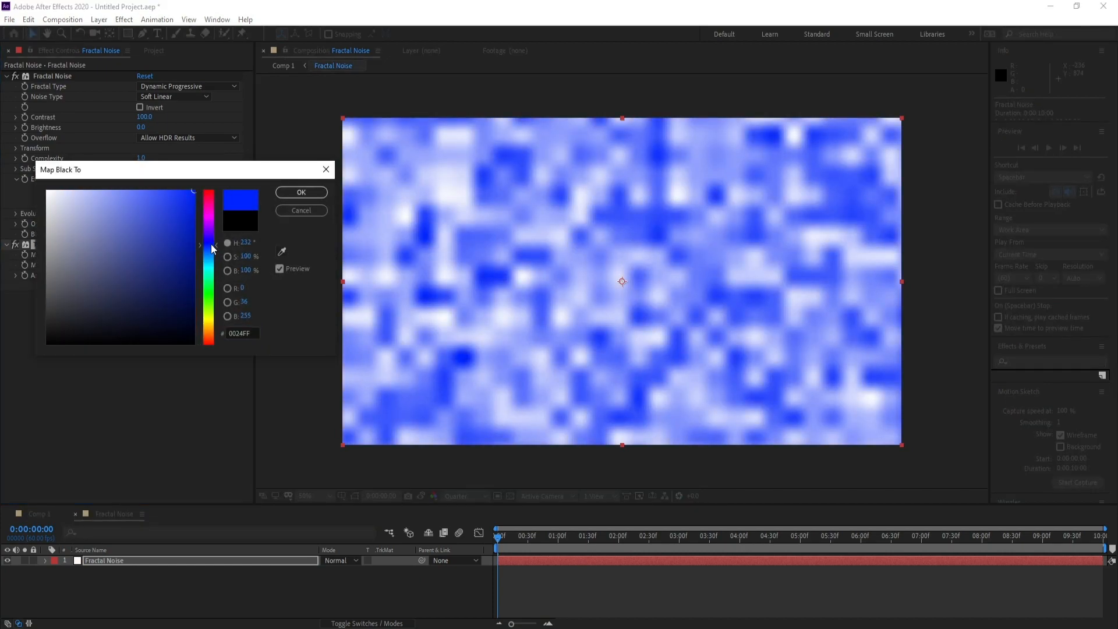
{"action": "left_click", "coordinate": [214, 242]}
{"action": "left_click", "coordinate": [301, 192]}
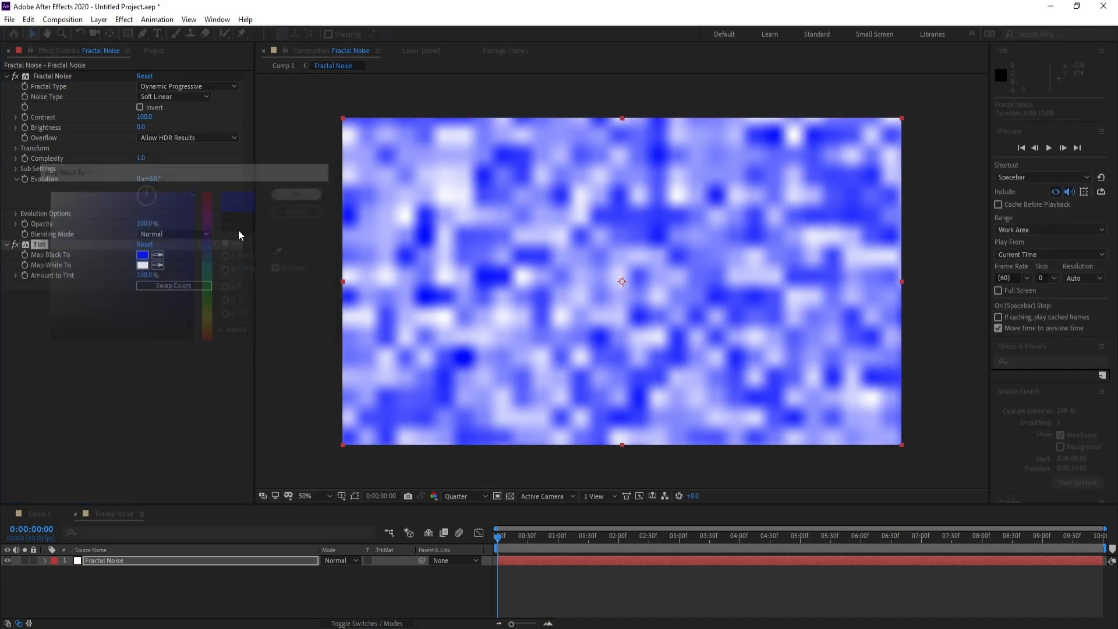
Step: Map the Tint effect's white to a bright magenta
{"action": "left_click", "coordinate": [145, 265]}
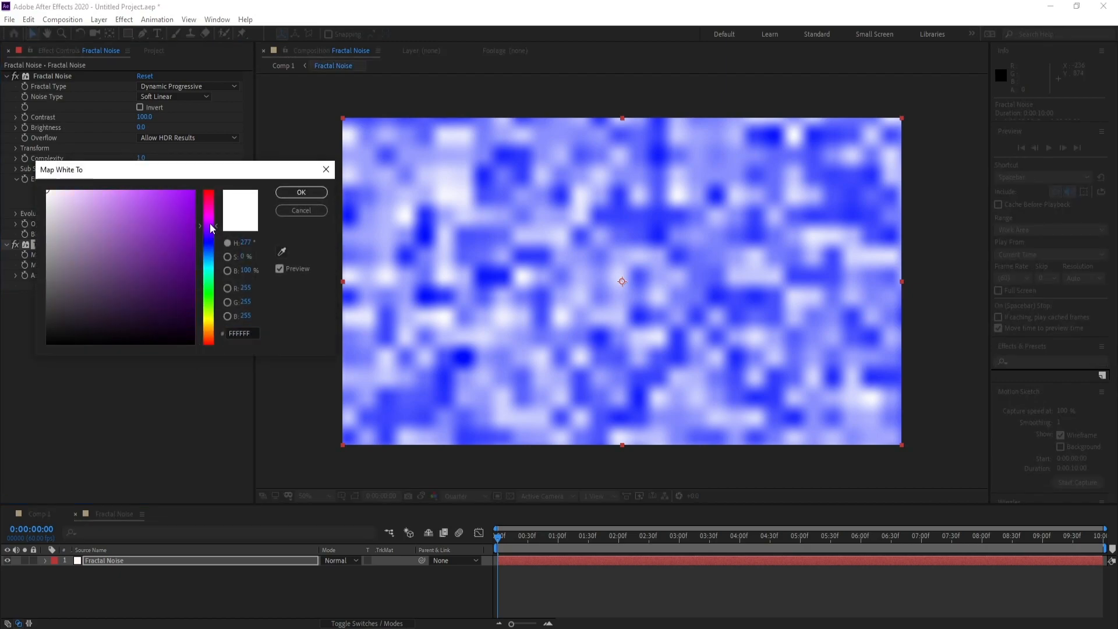
{"action": "left_click", "coordinate": [185, 193]}
{"action": "left_click", "coordinate": [209, 217]}
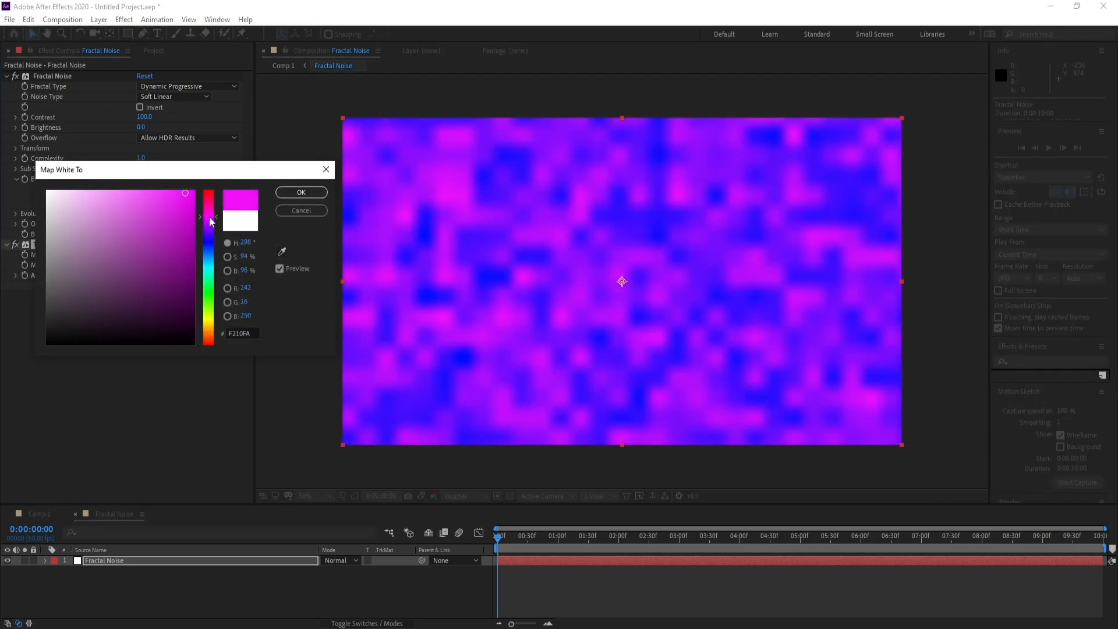
{"action": "left_click", "coordinate": [301, 191]}
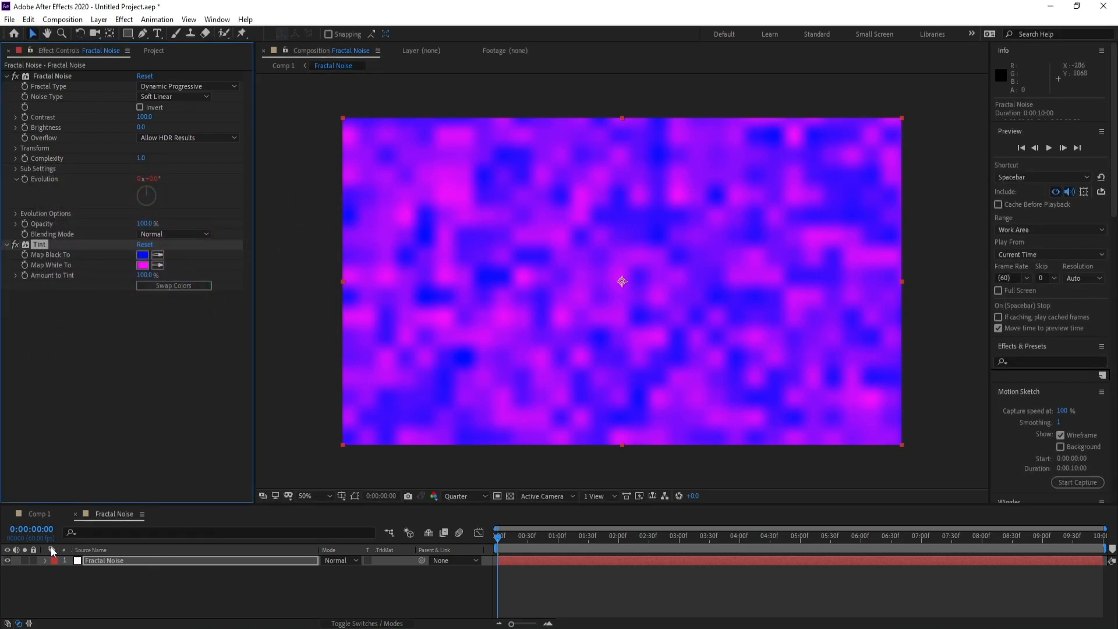
Step: Return to Comp 1 and preview the tinted, liquified animation, ending at the start of the timeline
{"action": "left_click", "coordinate": [47, 512]}
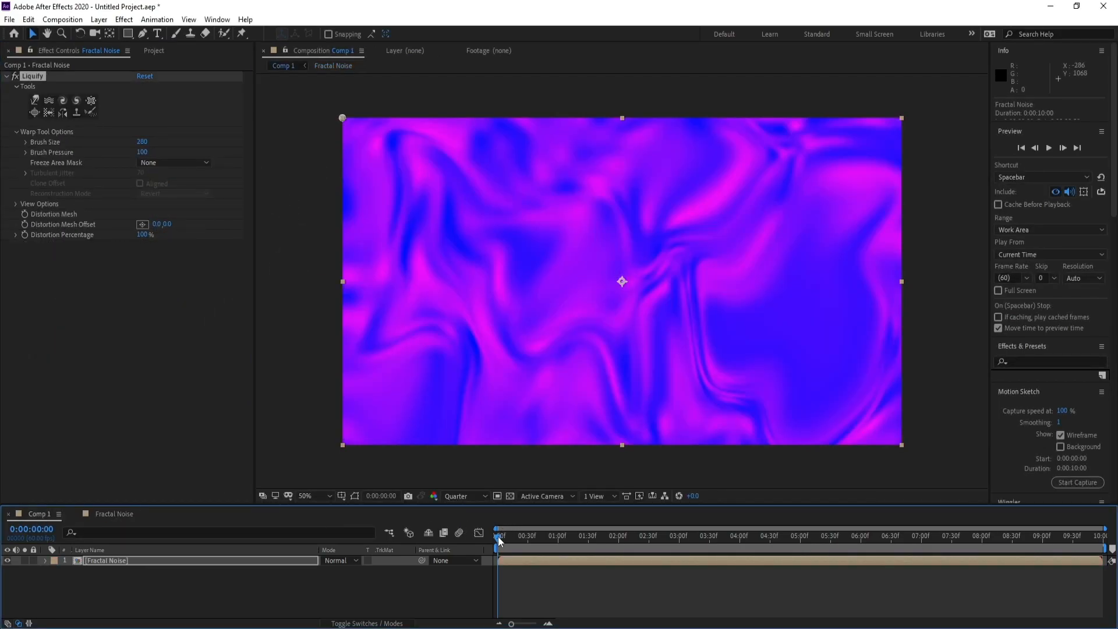
{"action": "left_click", "coordinate": [553, 445]}
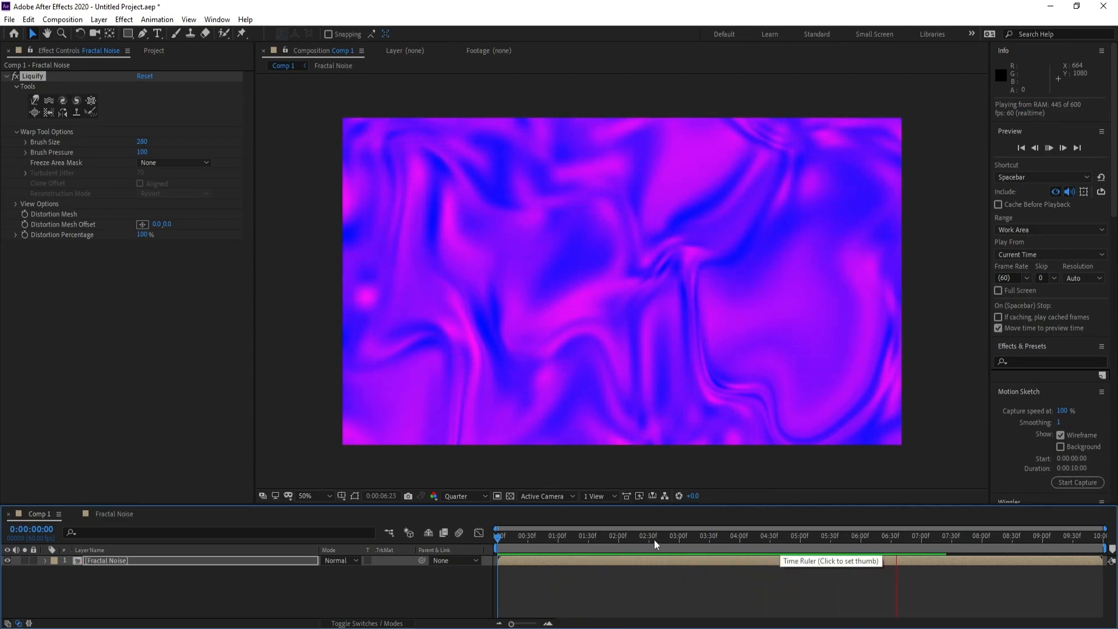
{"action": "left_click_drag", "start_coordinate": [582, 539], "coordinate": [417, 550]}
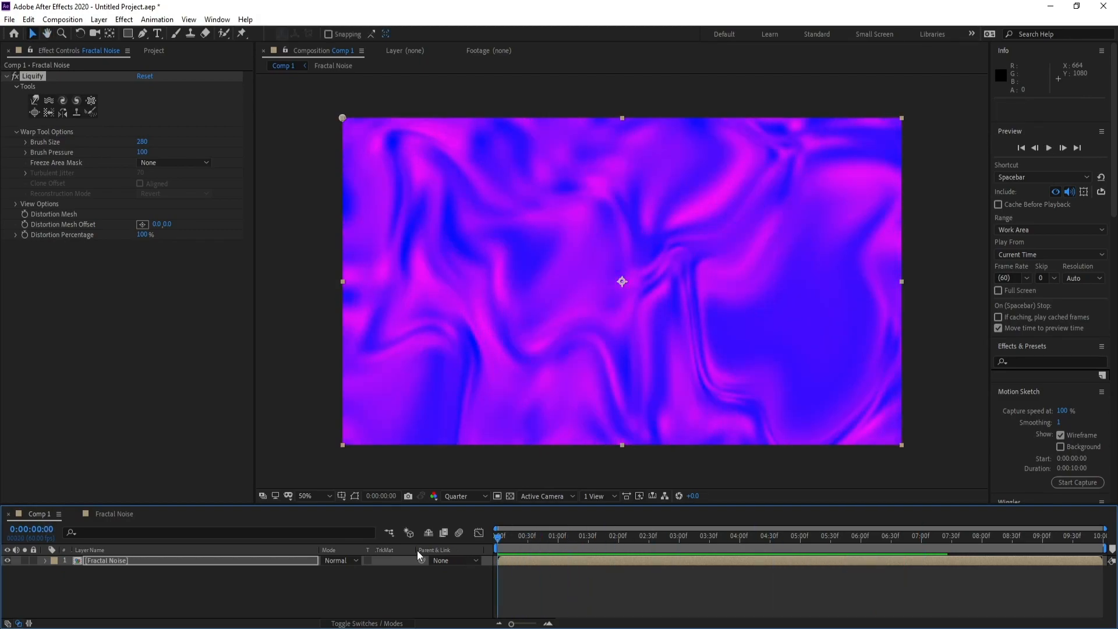
Step: Create a 1920 x 1080 px solid named Colors inside the Fractal Noise pre-composition
{"action": "double_click", "coordinate": [117, 559]}
{"action": "left_click", "coordinate": [99, 19]}
{"action": "mouse_move", "coordinate": [175, 30]}
{"action": "left_click", "coordinate": [320, 45]}
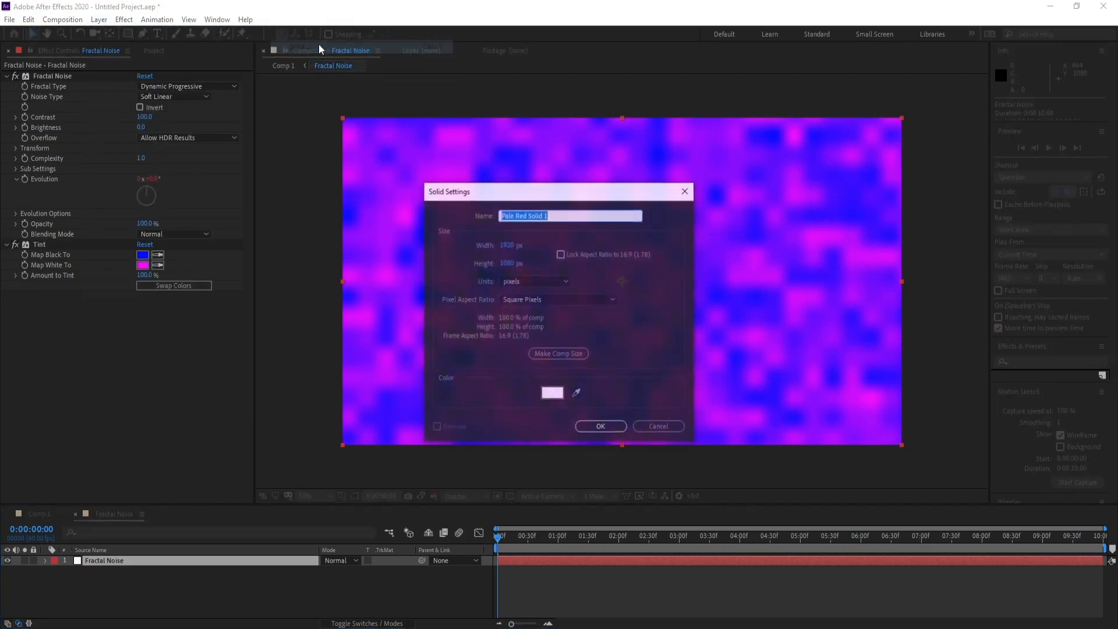
{"action": "type", "text": "Colors"}
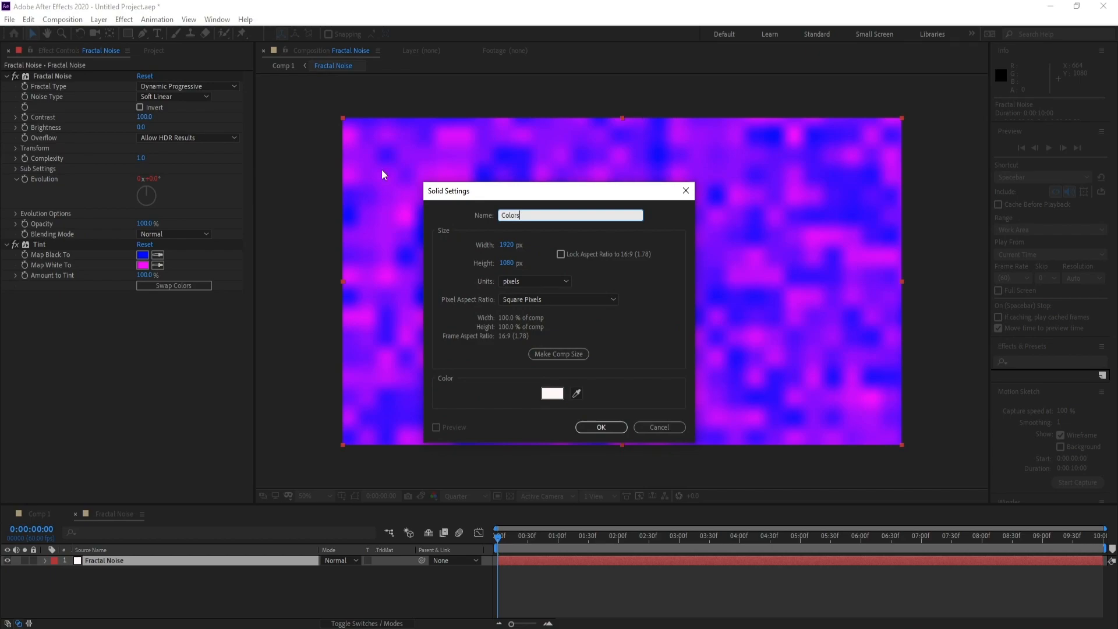
{"action": "left_click", "coordinate": [602, 428]}
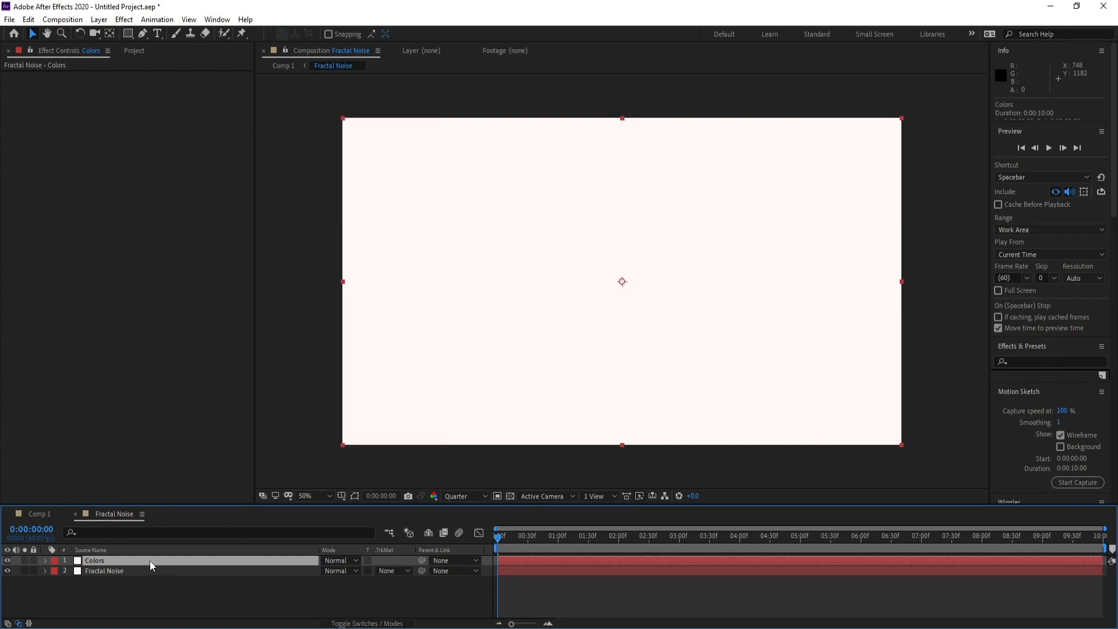
Step: Paint seven scattered soft black strokes across the Colors solid with the Brush tool, using a diameter of about 103 px
{"action": "left_click", "coordinate": [177, 35]}
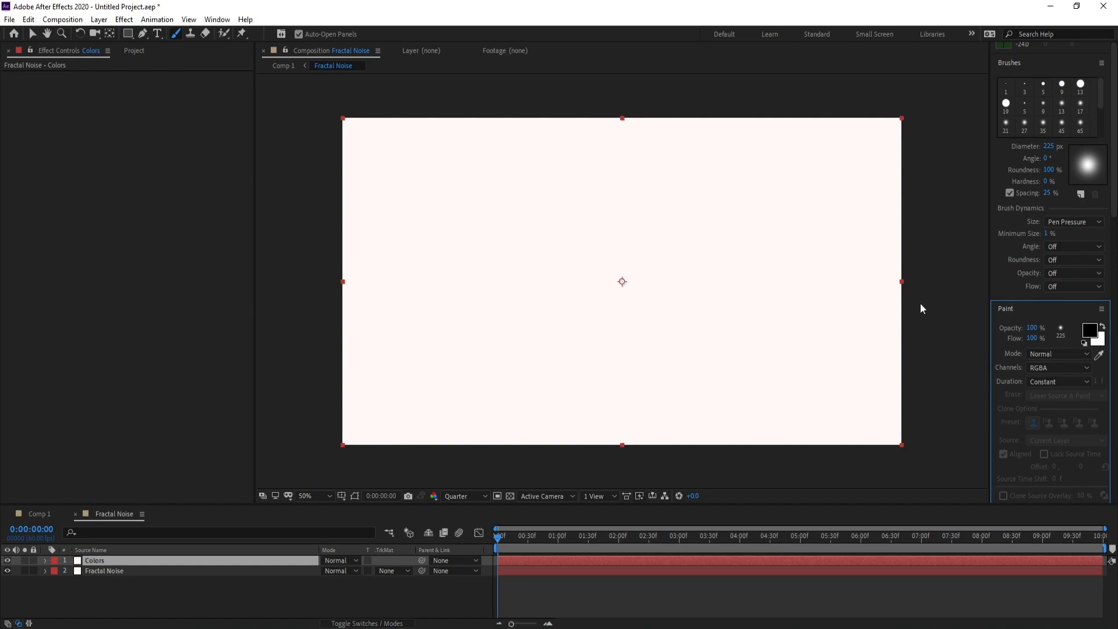
{"action": "double_click", "coordinate": [93, 559]}
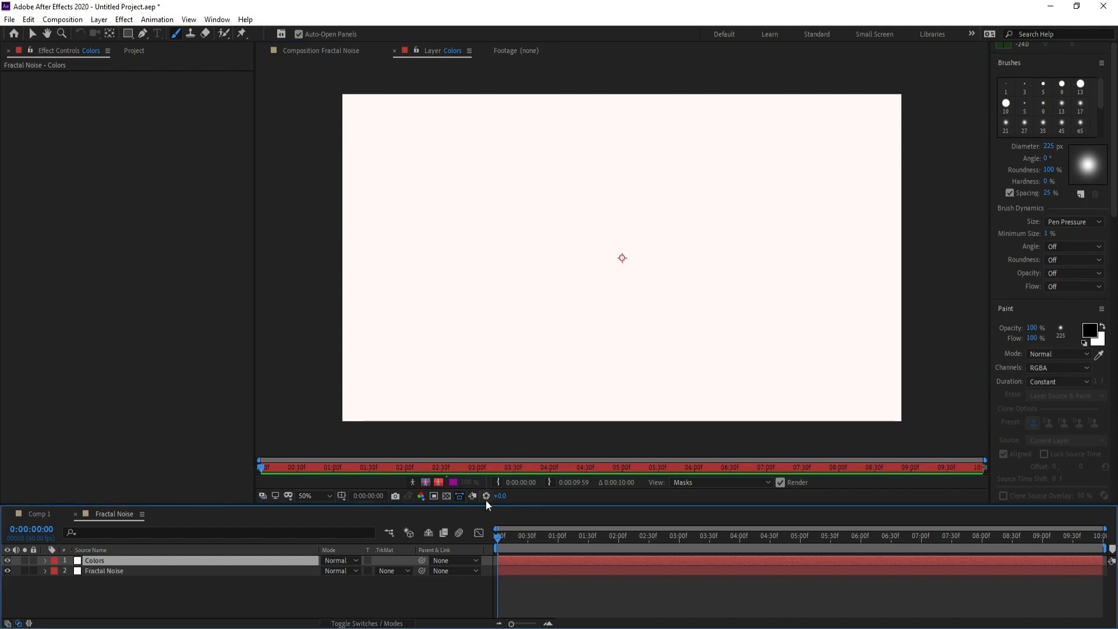
{"action": "left_click_drag", "start_coordinate": [482, 254], "coordinate": [468, 254]}
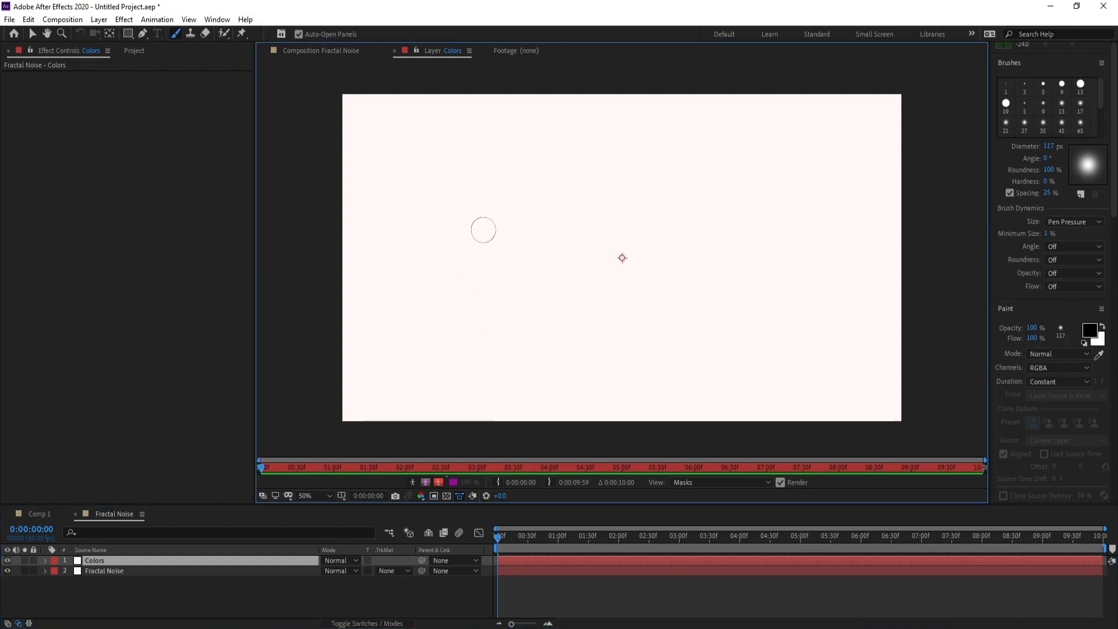
{"action": "left_click_drag", "start_coordinate": [460, 127], "coordinate": [415, 265]}
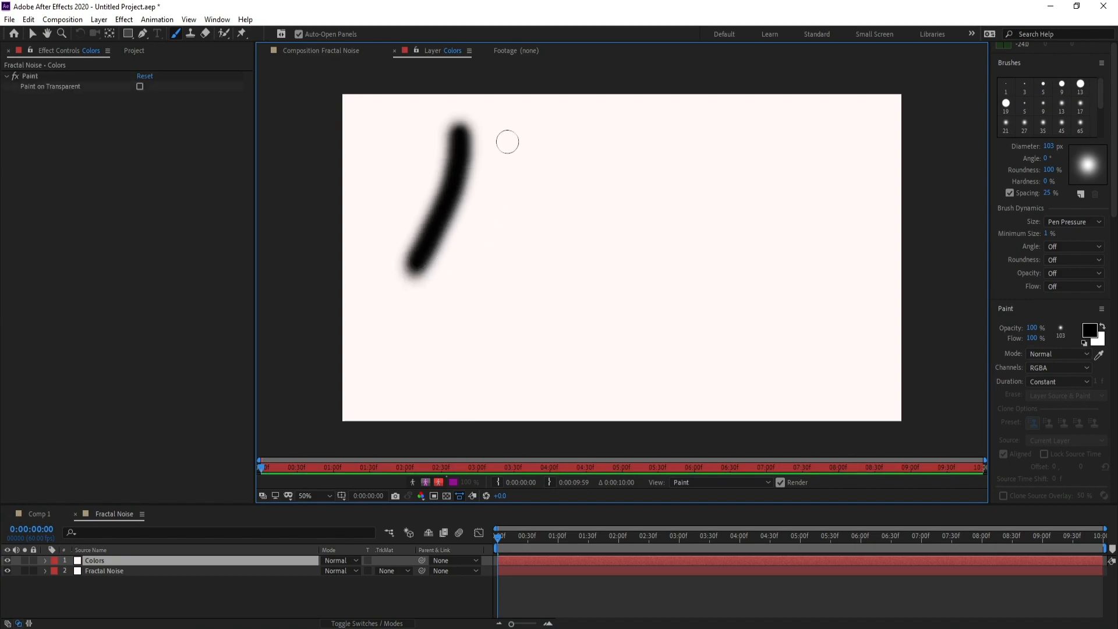
{"action": "mouse_move", "coordinate": [524, 139]}
{"action": "left_mouse_down"}
{"action": "mouse_move", "coordinate": [566, 228]}
{"action": "mouse_move", "coordinate": [599, 252]}
{"action": "left_mouse_up"}
{"action": "mouse_move", "coordinate": [778, 142]}
{"action": "left_mouse_down"}
{"action": "mouse_move", "coordinate": [788, 184]}
{"action": "mouse_move", "coordinate": [772, 266]}
{"action": "left_mouse_up"}
{"action": "mouse_move", "coordinate": [697, 315]}
{"action": "left_mouse_down"}
{"action": "mouse_move", "coordinate": [635, 353]}
{"action": "mouse_move", "coordinate": [519, 379]}
{"action": "left_mouse_up"}
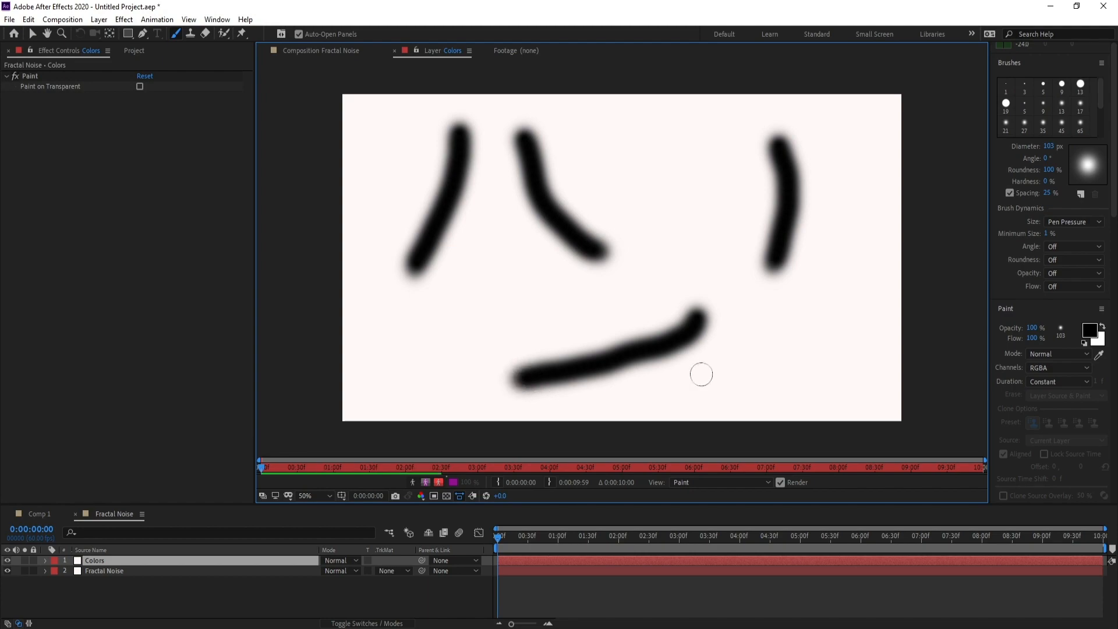
{"action": "left_click_drag", "start_coordinate": [769, 334], "coordinate": [868, 366]}
{"action": "mouse_move", "coordinate": [691, 118]}
{"action": "left_mouse_down"}
{"action": "mouse_move", "coordinate": [696, 145]}
{"action": "mouse_move", "coordinate": [675, 219]}
{"action": "left_mouse_up"}
{"action": "mouse_move", "coordinate": [487, 271]}
{"action": "left_mouse_down"}
{"action": "mouse_move", "coordinate": [462, 320]}
{"action": "mouse_move", "coordinate": [407, 379]}
{"action": "left_mouse_up"}
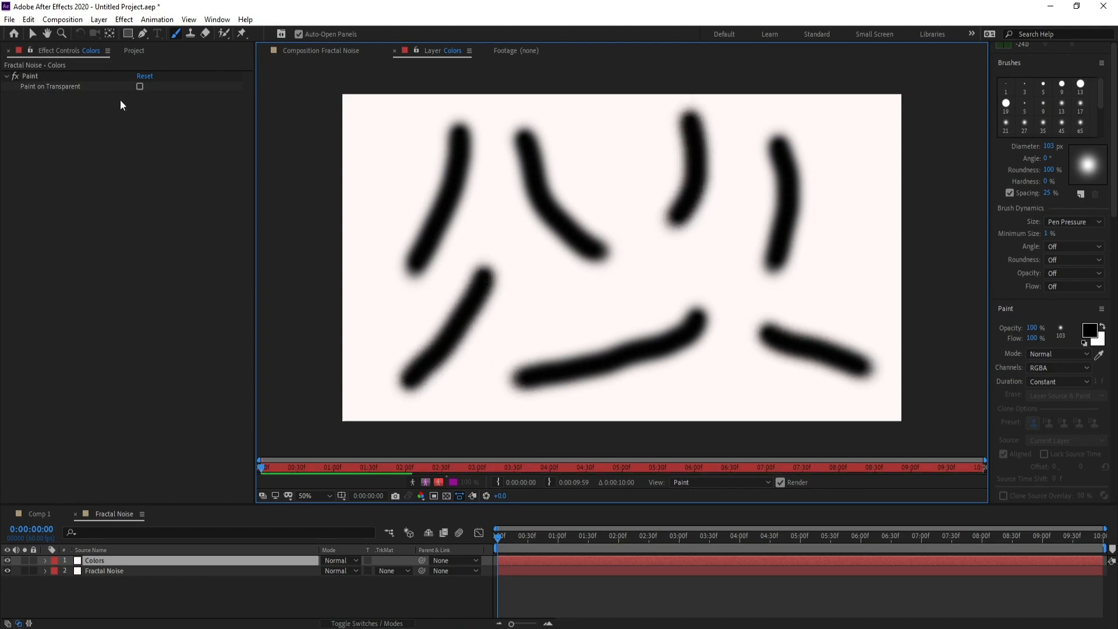
Step: Turn on Paint on Transparent for the Colors layer's strokes and apply the Fill effect to the layer
{"action": "left_click", "coordinate": [140, 86]}
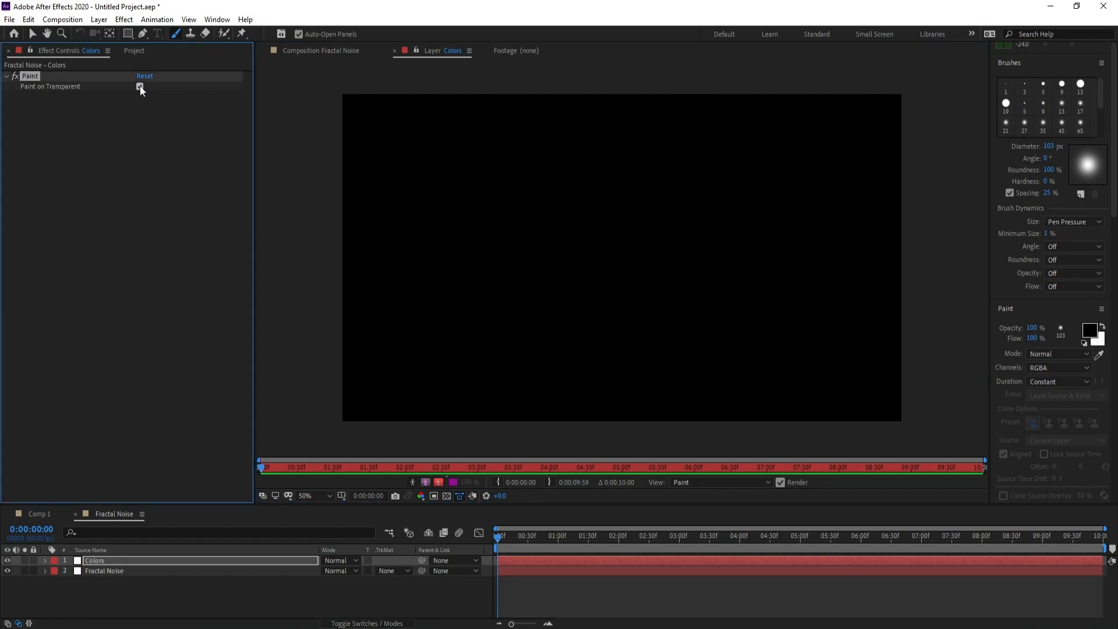
{"action": "left_click", "coordinate": [302, 51]}
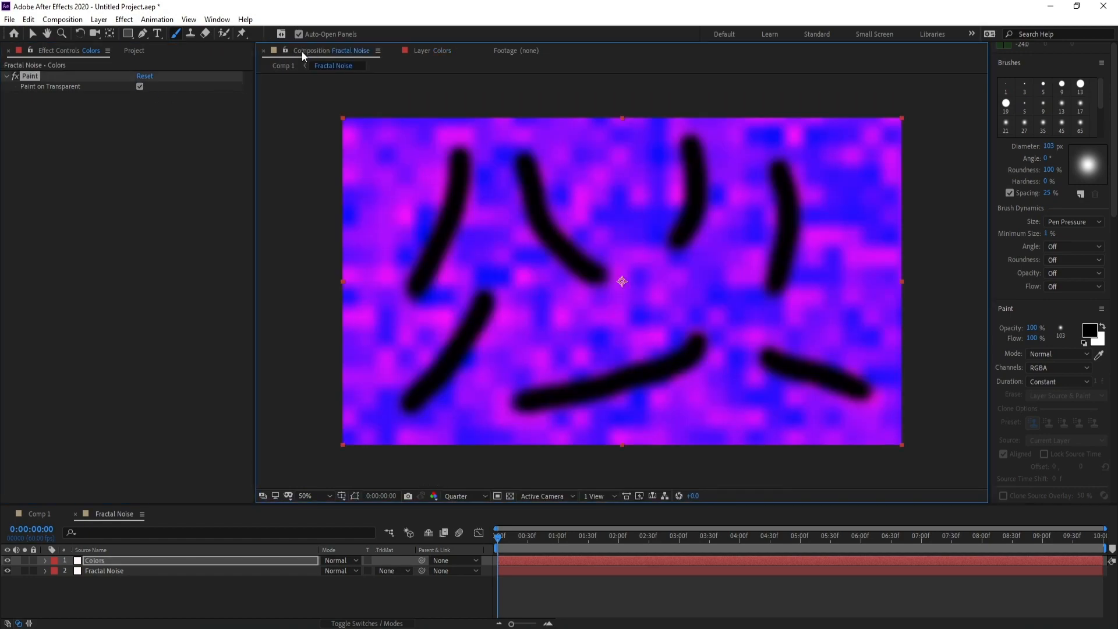
{"action": "left_click", "coordinate": [125, 21]}
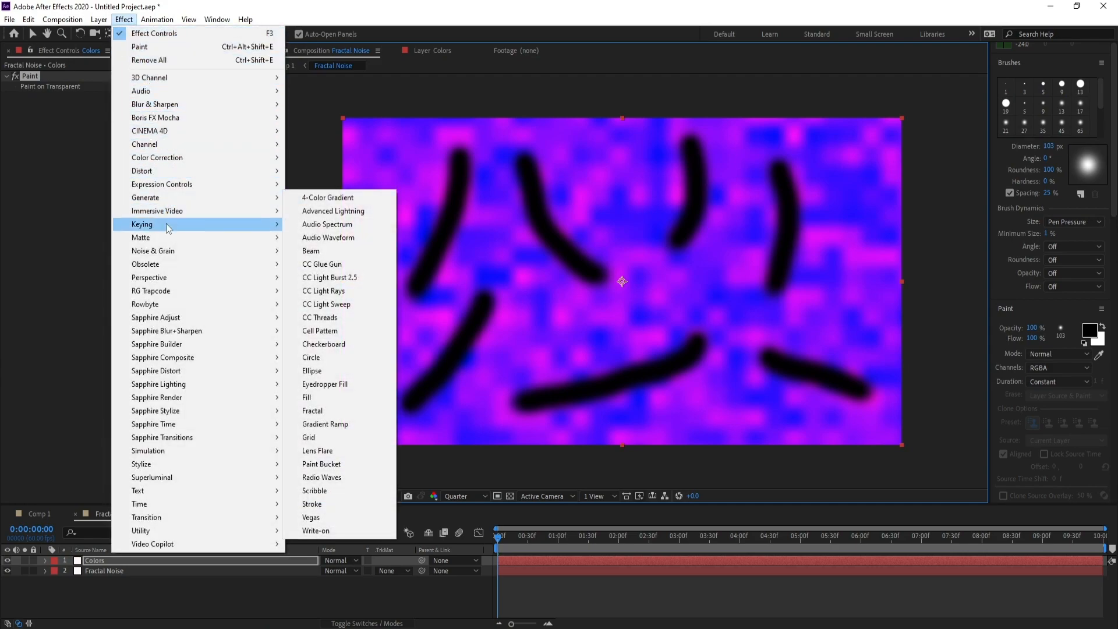
{"action": "mouse_move", "coordinate": [181, 264]}
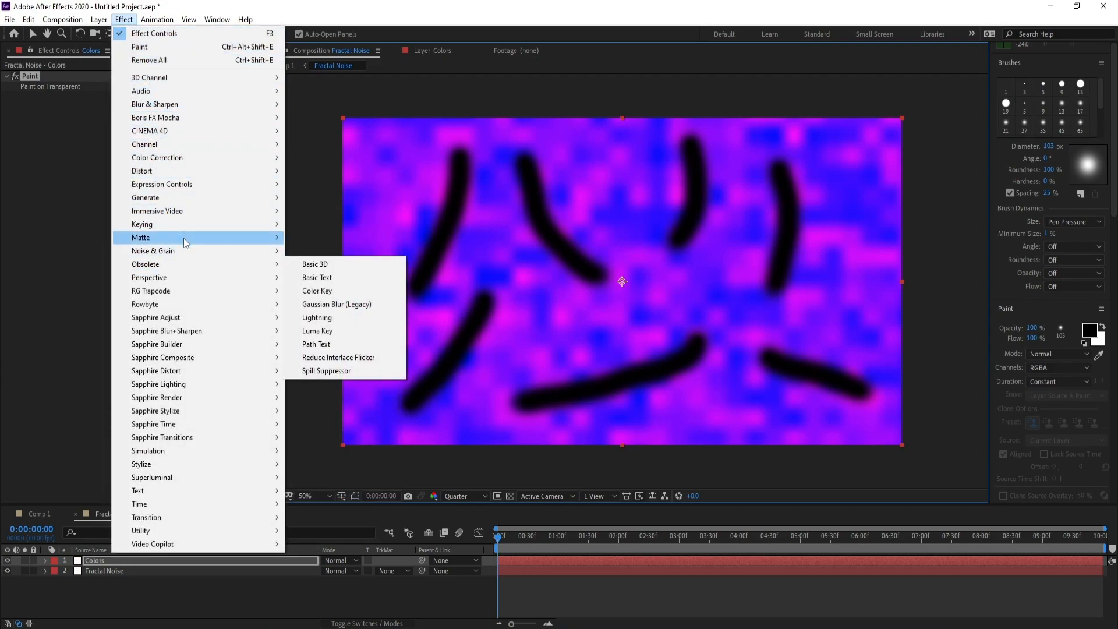
{"action": "mouse_move", "coordinate": [177, 199]}
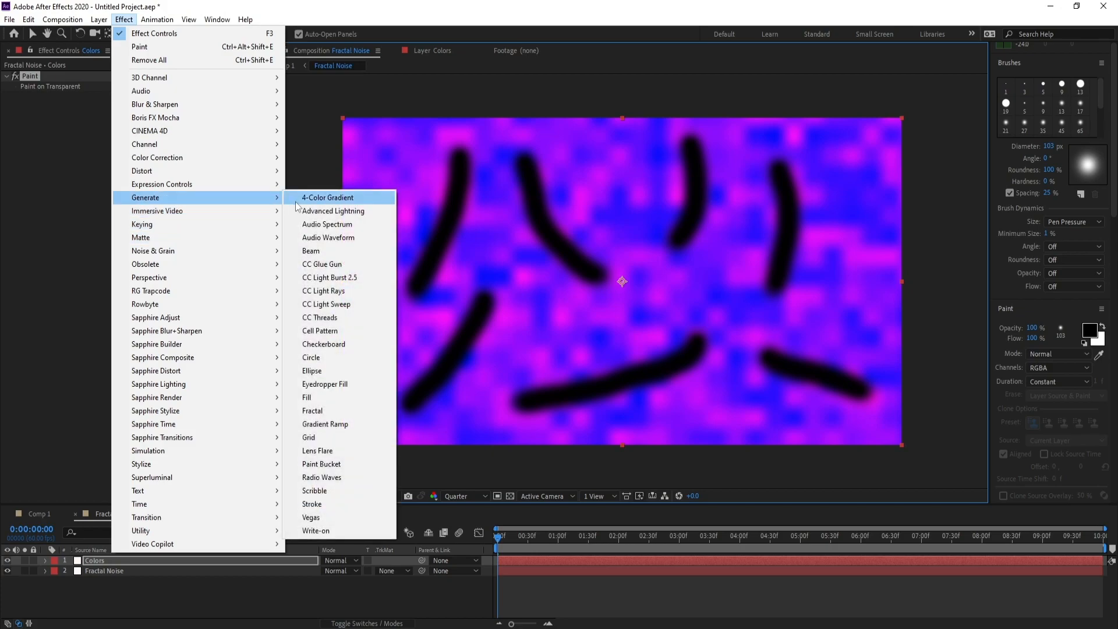
{"action": "left_click", "coordinate": [315, 397]}
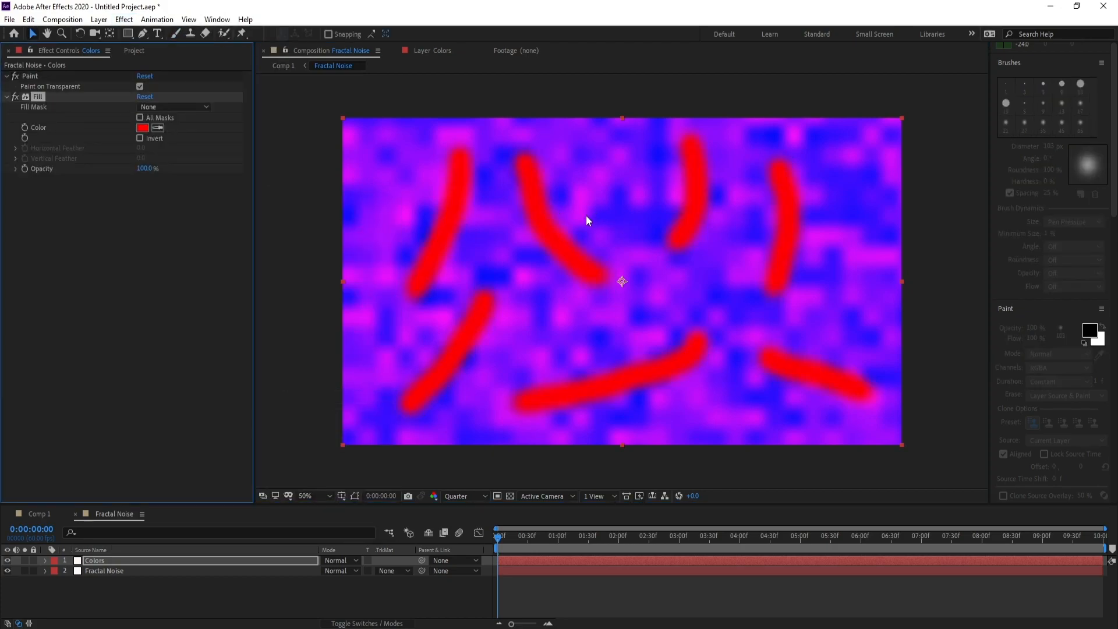
Step: Set the Colors layer's Fill color to spring green 00FF7E and check the warped strokes in Comp 1
{"action": "left_click", "coordinate": [143, 128]}
{"action": "mouse_move", "coordinate": [211, 278]}
{"action": "left_mouse_down"}
{"action": "mouse_move", "coordinate": [211, 292]}
{"action": "mouse_move", "coordinate": [212, 283]}
{"action": "left_mouse_up"}
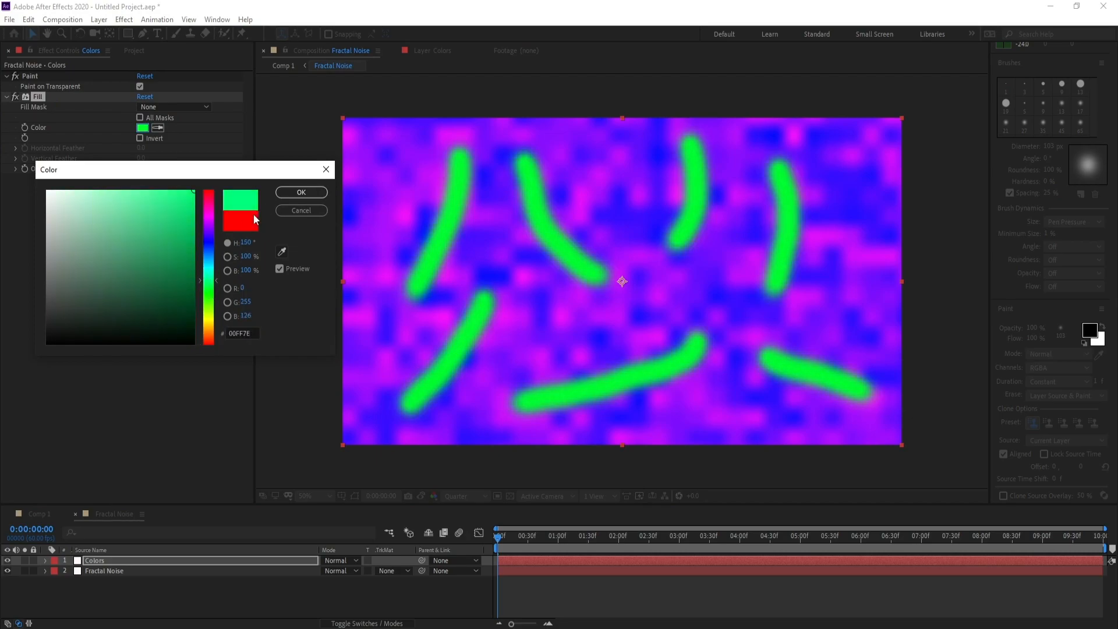
{"action": "left_click", "coordinate": [301, 192]}
{"action": "left_click", "coordinate": [30, 512]}
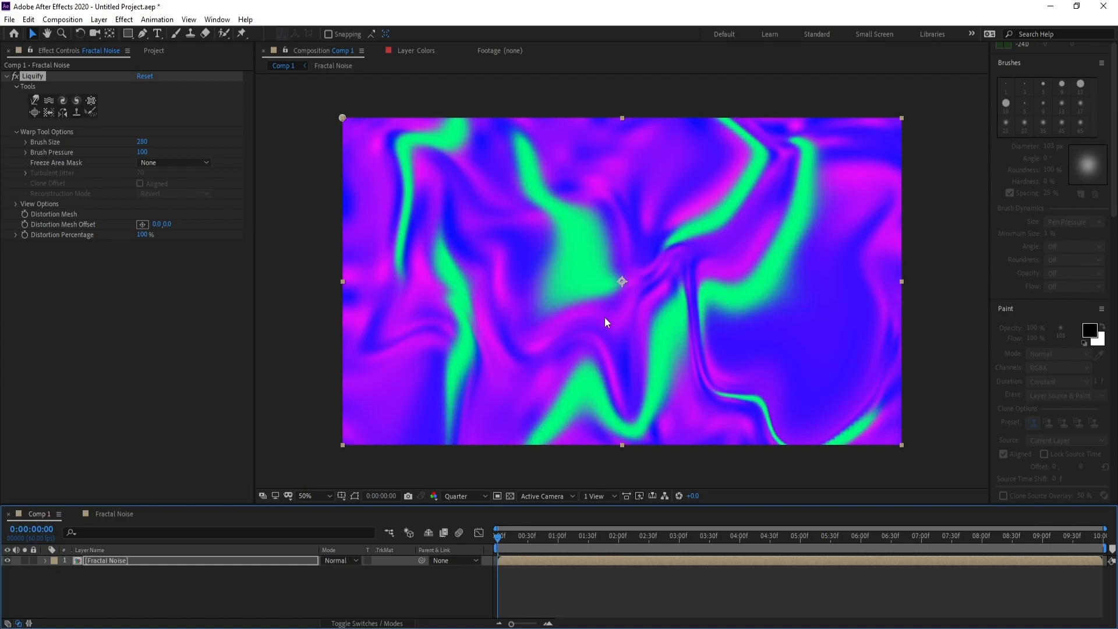
Step: Create another solid named Colors 2 above the Colors layer in the Fractal Noise pre-composition
{"action": "double_click", "coordinate": [104, 562]}
{"action": "left_click", "coordinate": [109, 561]}
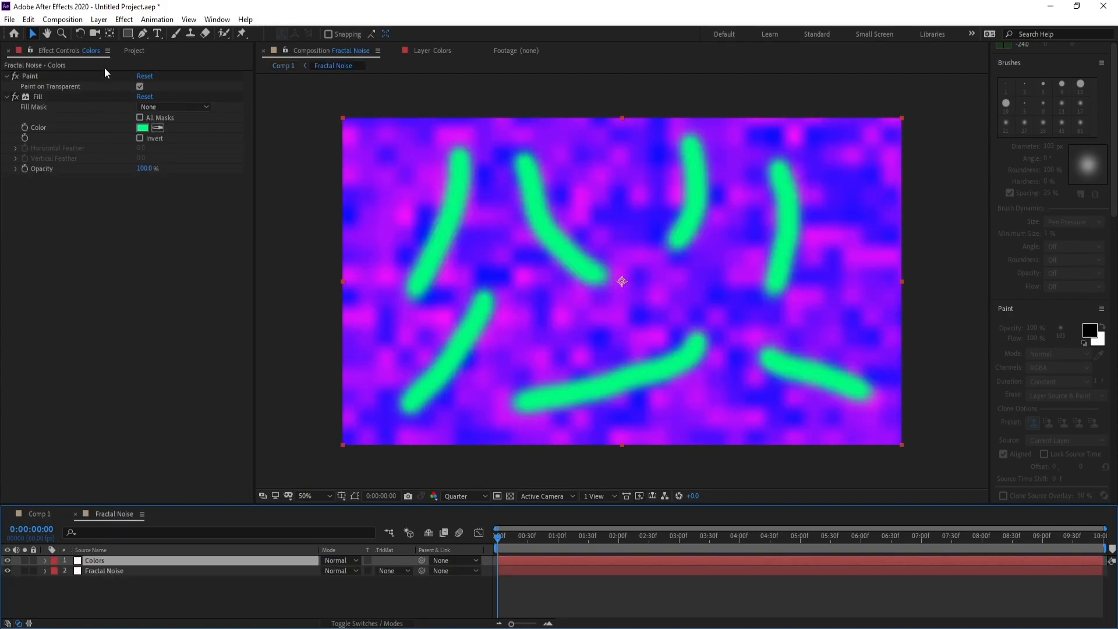
{"action": "left_click", "coordinate": [106, 22]}
{"action": "mouse_move", "coordinate": [143, 37]}
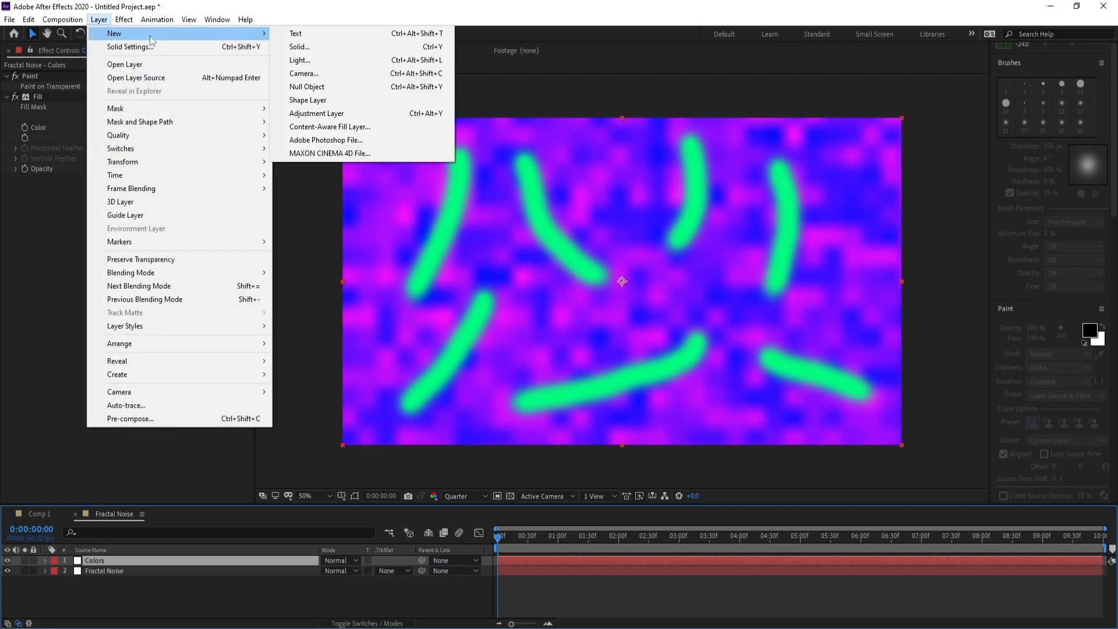
{"action": "left_click", "coordinate": [316, 45]}
{"action": "type", "text": "Colo"}
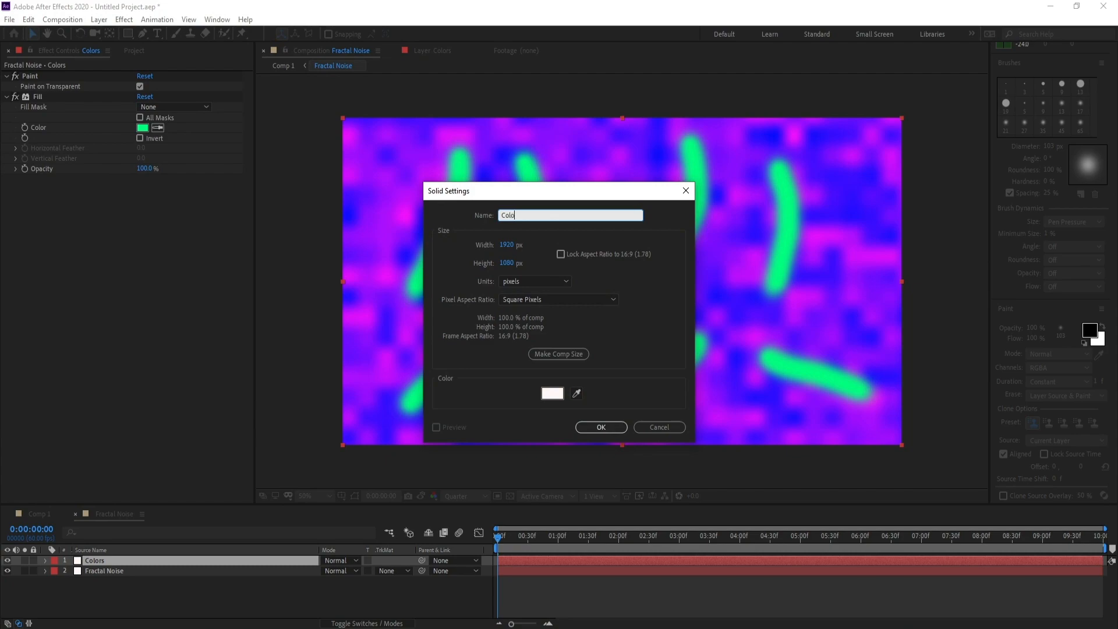
{"action": "type", "text": "rs 2"}
{"action": "key", "text": "Return"}
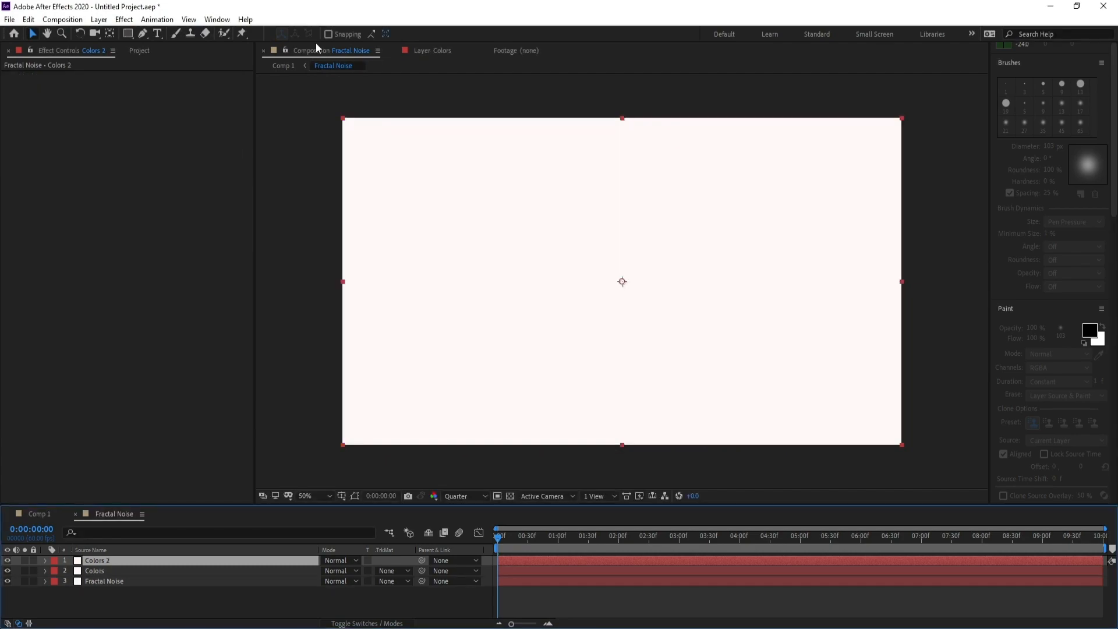
Step: Paint nine straight and curved soft black strokes over the whole Colors 2 solid with the 103 px brush
{"action": "double_click", "coordinate": [93, 560]}
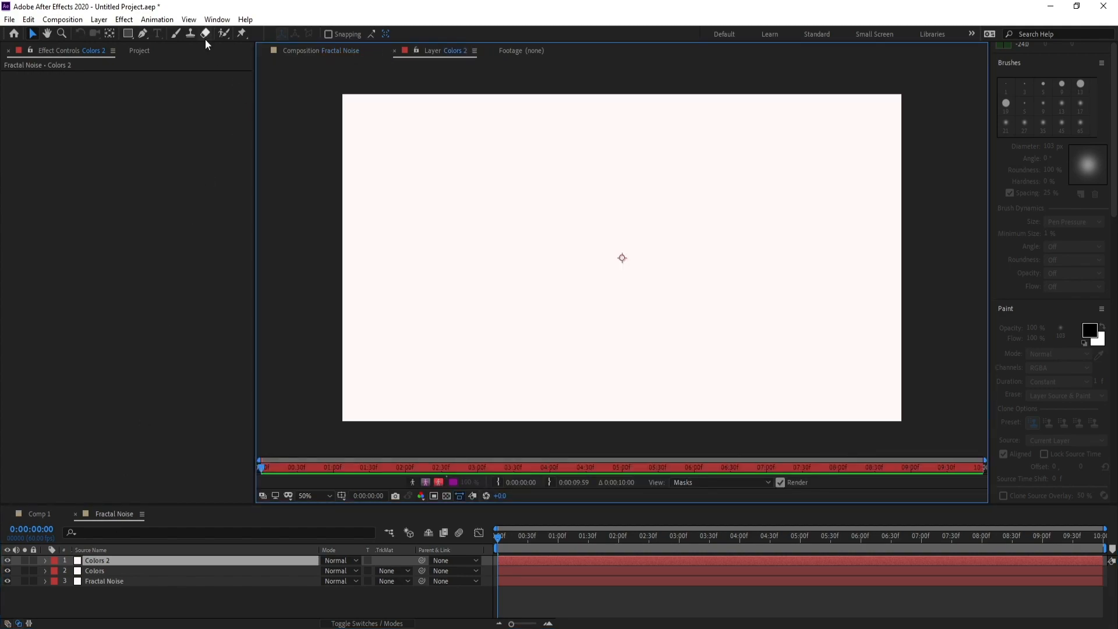
{"action": "left_click", "coordinate": [174, 34]}
{"action": "mouse_move", "coordinate": [690, 346]}
{"action": "left_mouse_down"}
{"action": "mouse_move", "coordinate": [626, 372]}
{"action": "mouse_move", "coordinate": [538, 381]}
{"action": "left_mouse_up"}
{"action": "left_click_drag", "start_coordinate": [382, 271], "coordinate": [365, 391]}
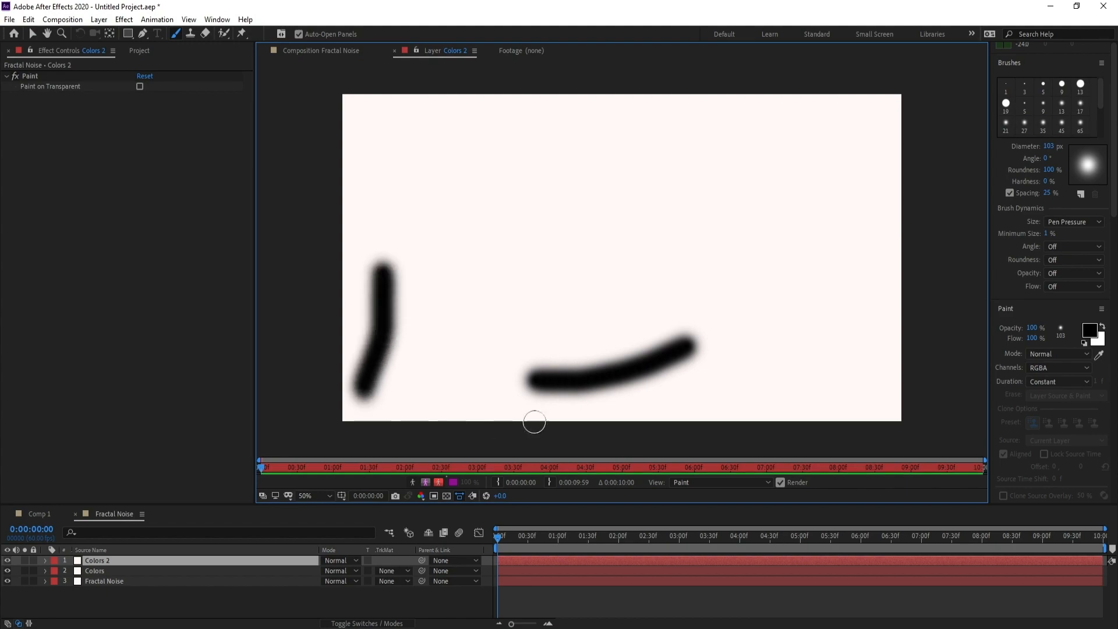
{"action": "left_click_drag", "start_coordinate": [744, 392], "coordinate": [798, 320]}
{"action": "mouse_move", "coordinate": [616, 274]}
{"action": "left_mouse_down"}
{"action": "mouse_move", "coordinate": [568, 308]}
{"action": "mouse_move", "coordinate": [501, 309]}
{"action": "left_mouse_up"}
{"action": "mouse_move", "coordinate": [466, 271]}
{"action": "left_mouse_down"}
{"action": "mouse_move", "coordinate": [473, 179]}
{"action": "mouse_move", "coordinate": [615, 198]}
{"action": "mouse_move", "coordinate": [619, 164]}
{"action": "left_mouse_up"}
{"action": "mouse_move", "coordinate": [706, 143]}
{"action": "left_mouse_down"}
{"action": "mouse_move", "coordinate": [745, 215]}
{"action": "mouse_move", "coordinate": [645, 322]}
{"action": "left_mouse_up"}
{"action": "mouse_move", "coordinate": [404, 117]}
{"action": "left_mouse_down"}
{"action": "mouse_move", "coordinate": [785, 133]}
{"action": "mouse_move", "coordinate": [818, 156]}
{"action": "left_mouse_up"}
{"action": "left_click_drag", "start_coordinate": [841, 192], "coordinate": [821, 402]}
{"action": "mouse_move", "coordinate": [419, 245]}
{"action": "left_mouse_down"}
{"action": "mouse_move", "coordinate": [454, 371]}
{"action": "mouse_move", "coordinate": [499, 400]}
{"action": "left_mouse_up"}
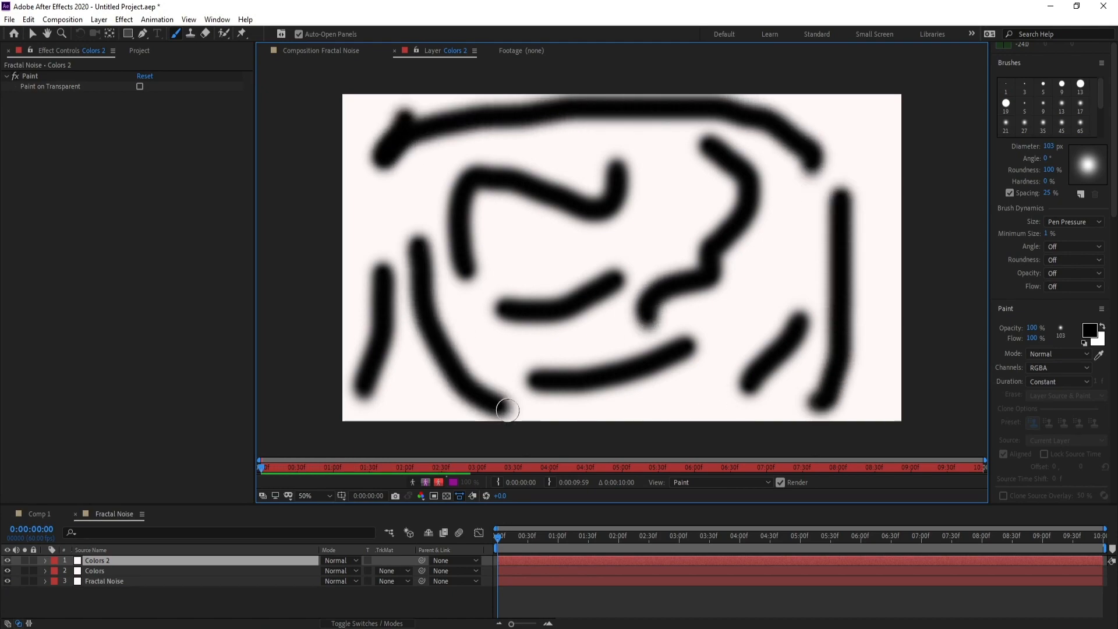
Step: Turn on Paint on Transparent for the Colors 2 strokes and apply the Fill effect to the layer in the Fractal Noise pre-composition
{"action": "left_click", "coordinate": [139, 87]}
{"action": "left_click", "coordinate": [320, 51]}
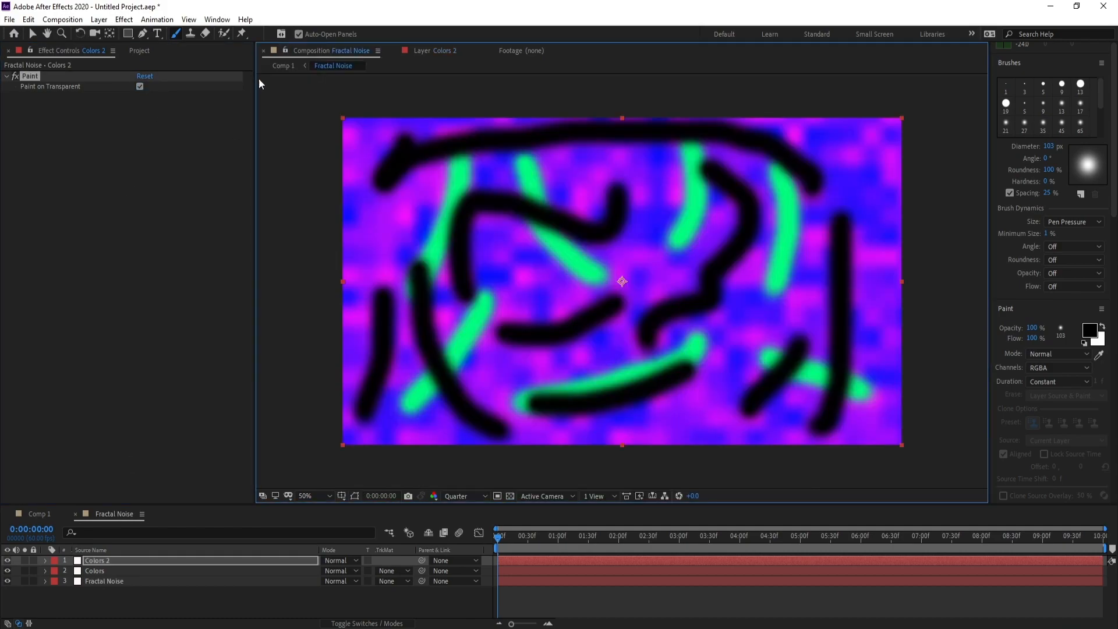
{"action": "left_click", "coordinate": [124, 19]}
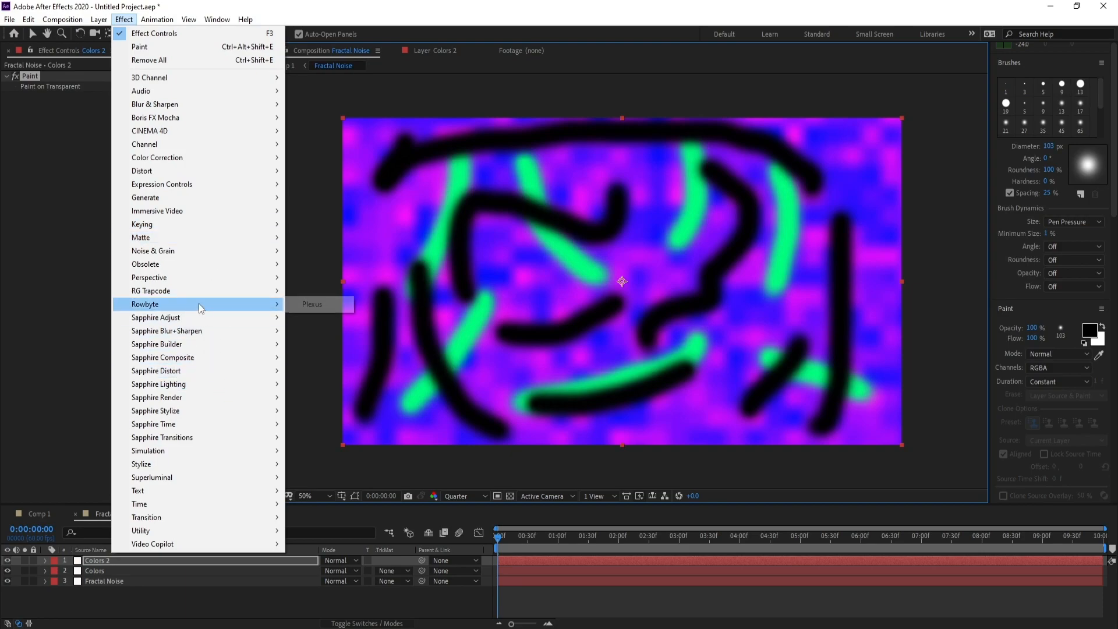
{"action": "mouse_move", "coordinate": [224, 197]}
{"action": "left_click", "coordinate": [337, 396]}
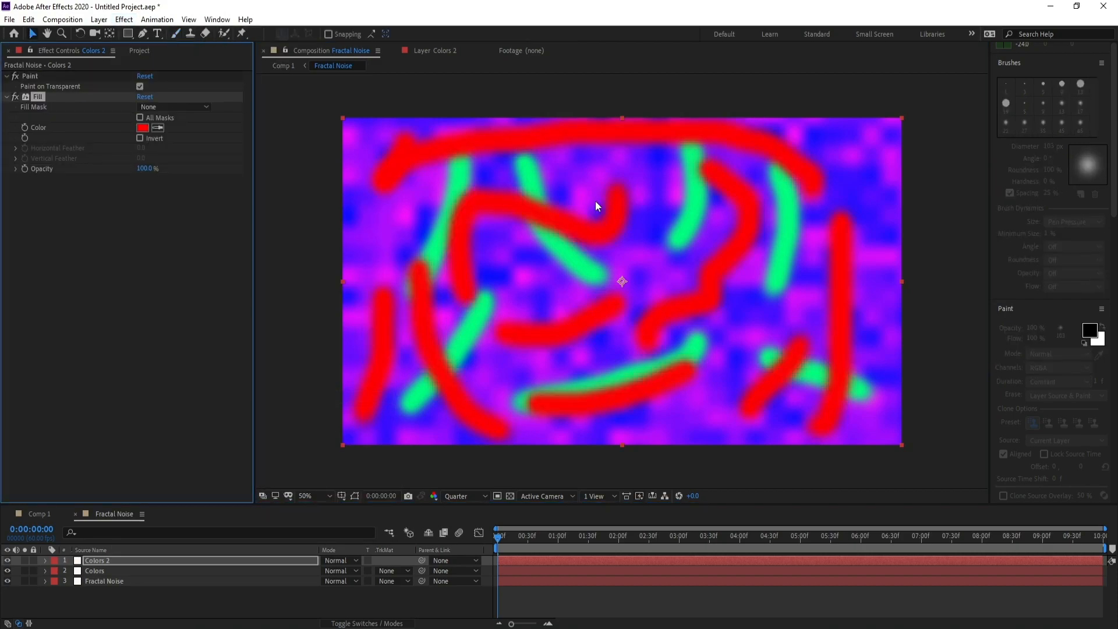
Step: Try dark navy 000455 as the Colors 2 layer's Fill color and check the warped strokes in Comp 1
{"action": "left_click", "coordinate": [142, 127]}
{"action": "mouse_move", "coordinate": [207, 222]}
{"action": "left_mouse_down"}
{"action": "mouse_move", "coordinate": [208, 323]}
{"action": "mouse_move", "coordinate": [207, 252]}
{"action": "left_mouse_up"}
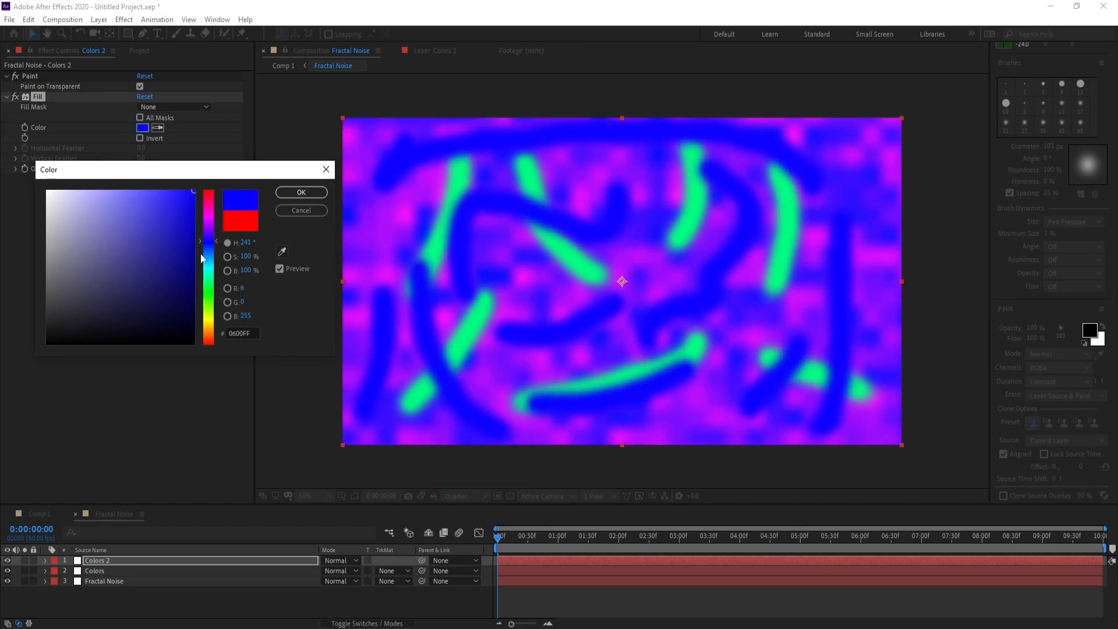
{"action": "left_click", "coordinate": [192, 293]}
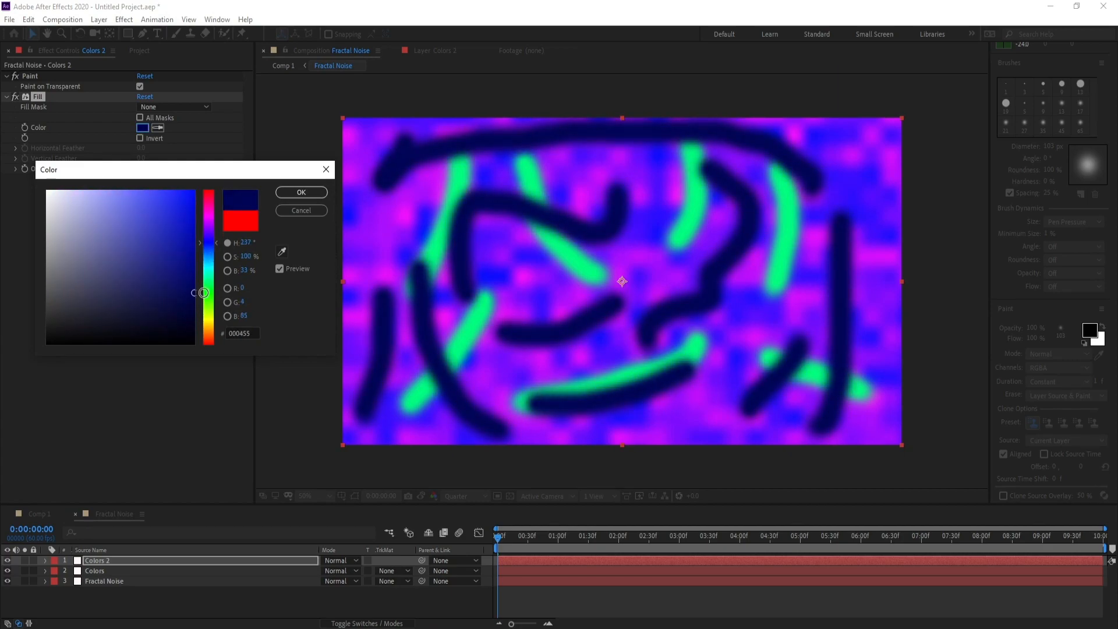
{"action": "left_click", "coordinate": [301, 192]}
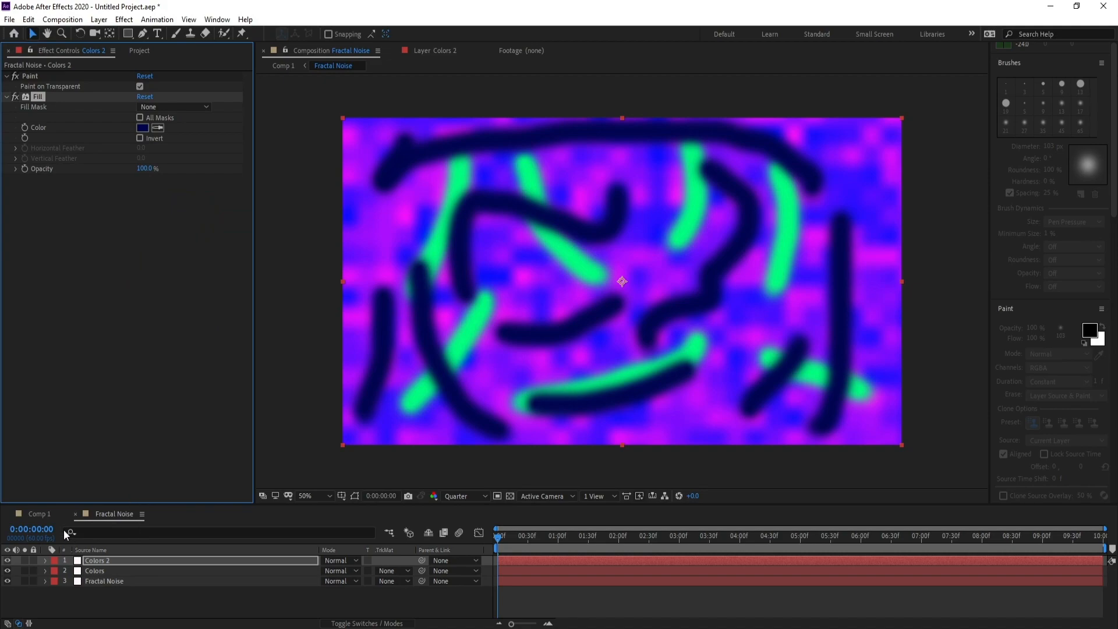
{"action": "left_click", "coordinate": [43, 515]}
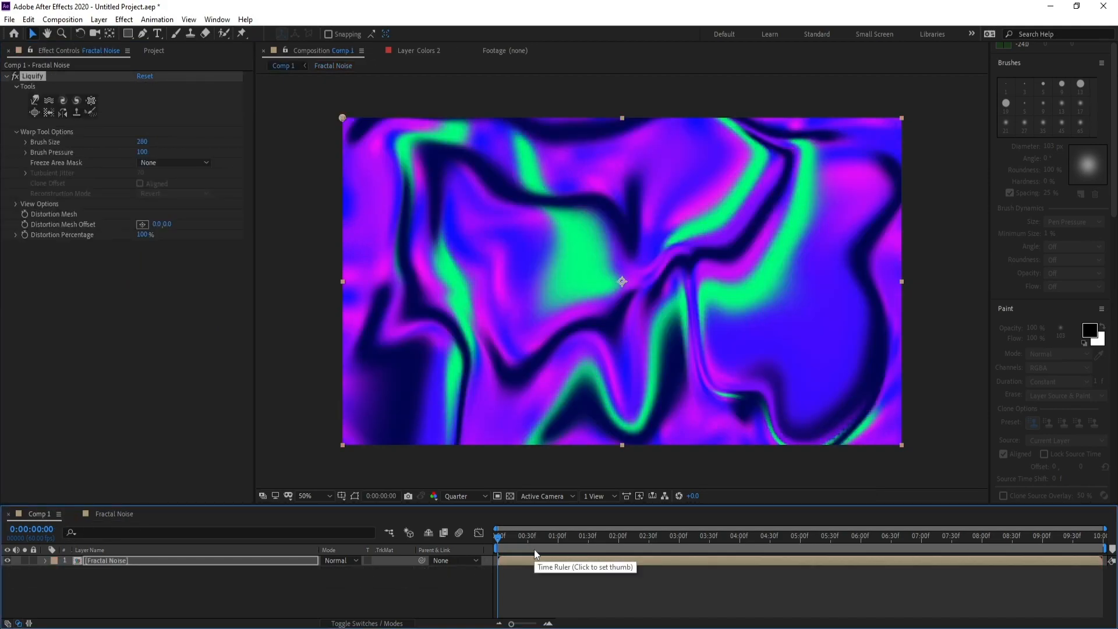
{"action": "left_click", "coordinate": [496, 538]}
{"action": "left_click", "coordinate": [495, 538]}
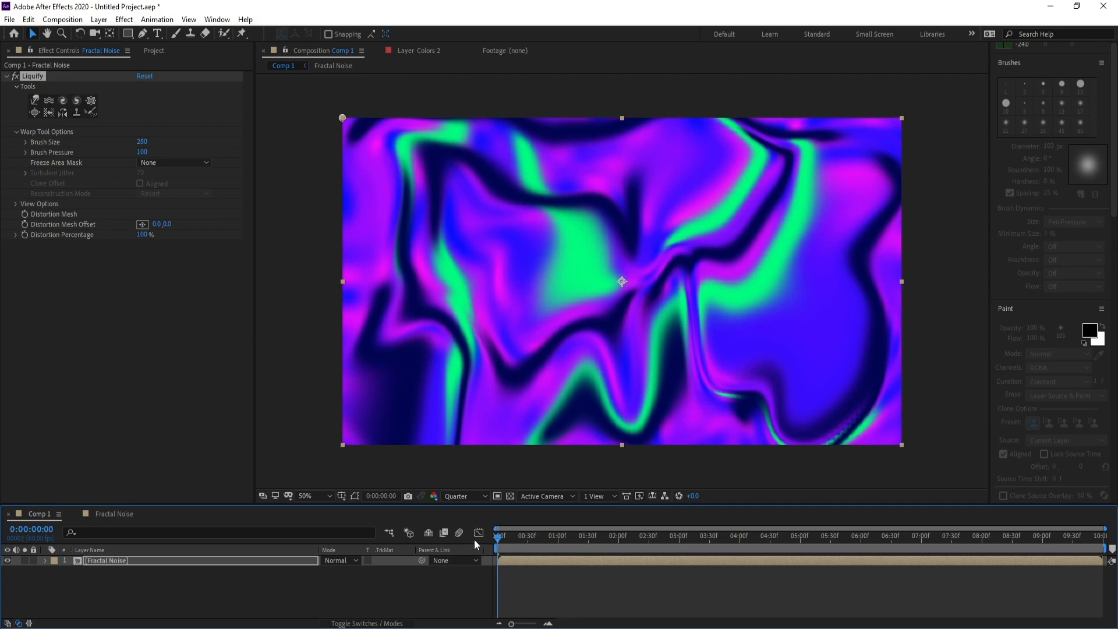
Step: Set the Colors 2 layer's Fill color to bright yellow in the Fractal Noise pre-composition and preview the warped animation in Comp 1
{"action": "double_click", "coordinate": [106, 564]}
{"action": "left_click", "coordinate": [106, 561]}
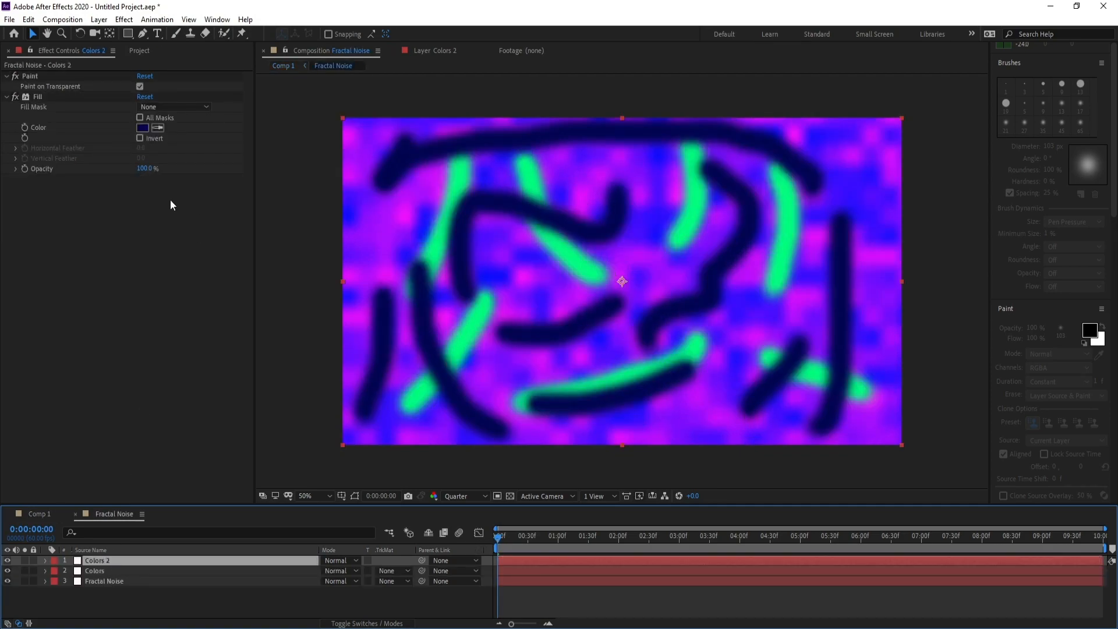
{"action": "left_click", "coordinate": [142, 128]}
{"action": "left_click", "coordinate": [211, 297]}
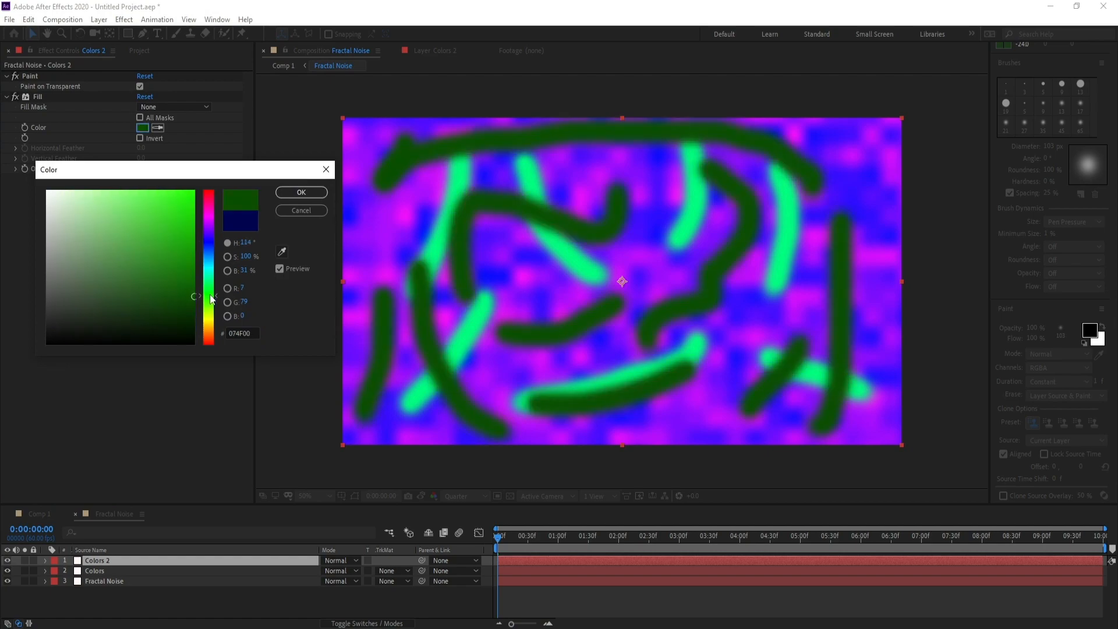
{"action": "mouse_move", "coordinate": [210, 275]}
{"action": "left_mouse_down"}
{"action": "mouse_move", "coordinate": [211, 216]}
{"action": "mouse_move", "coordinate": [222, 331]}
{"action": "mouse_move", "coordinate": [214, 292]}
{"action": "mouse_move", "coordinate": [210, 333]}
{"action": "mouse_move", "coordinate": [214, 307]}
{"action": "left_mouse_up"}
{"action": "left_click", "coordinate": [184, 210]}
{"action": "left_click", "coordinate": [171, 200]}
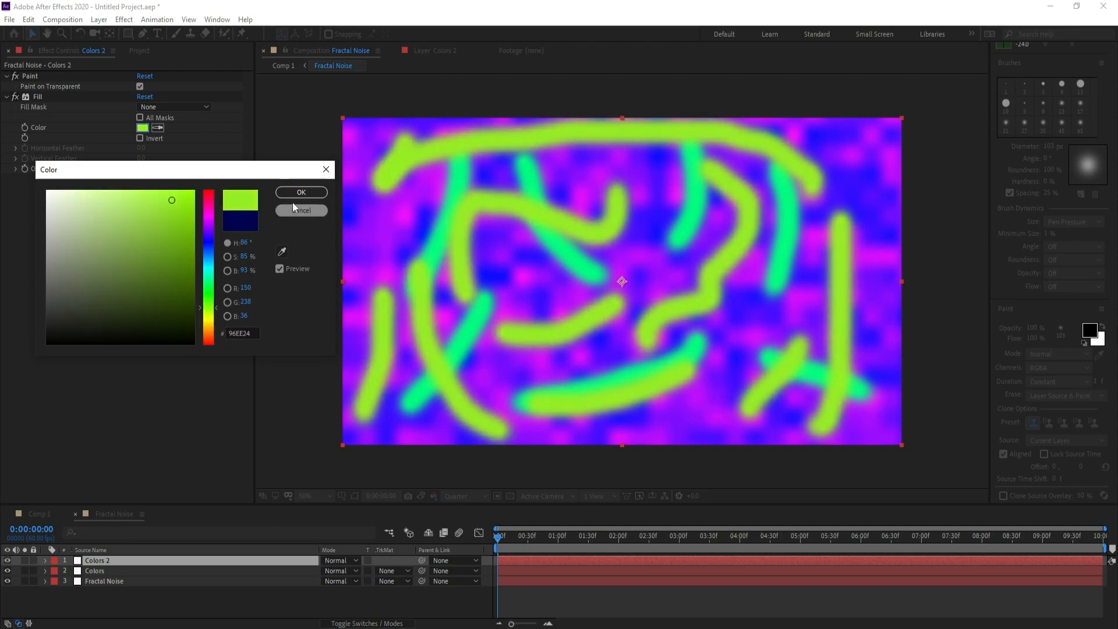
{"action": "left_click", "coordinate": [208, 319]}
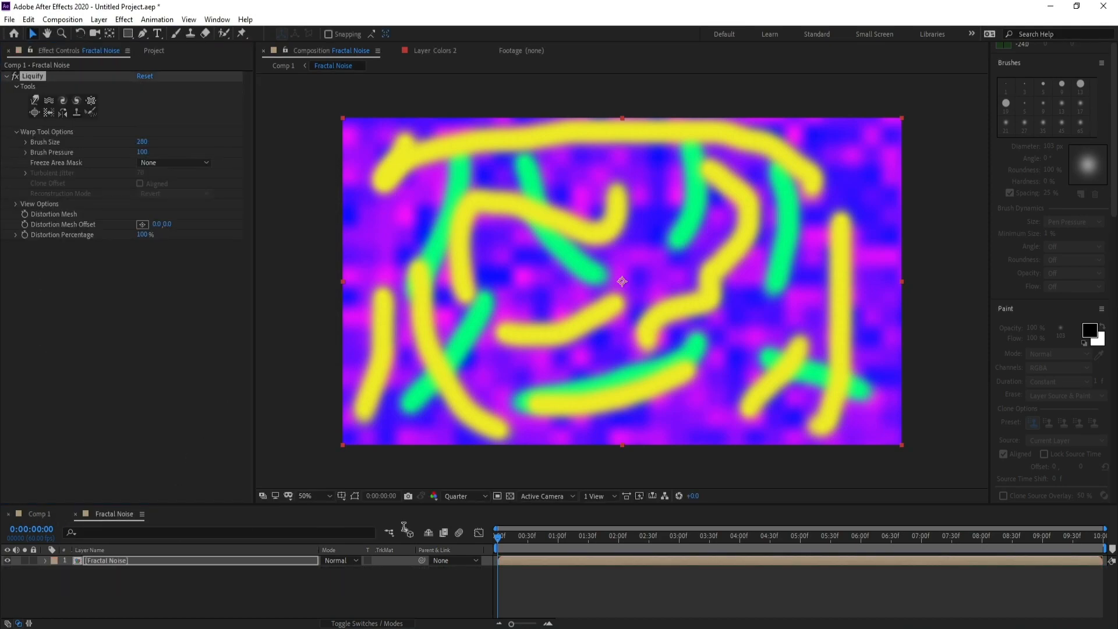
{"action": "key", "text": "space"}
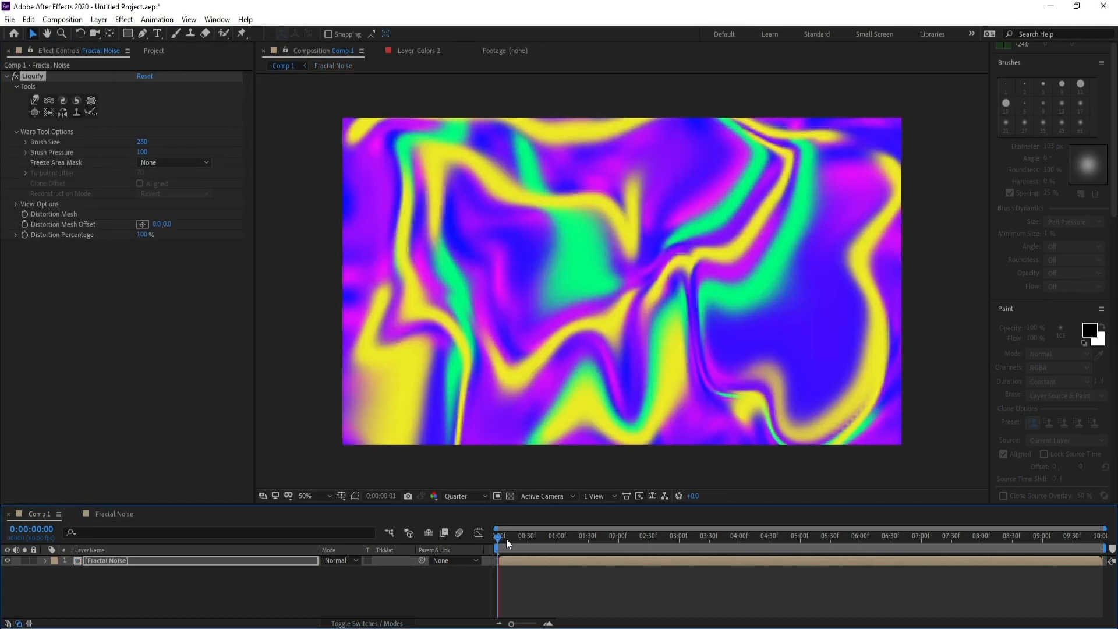
{"action": "key", "text": "space"}
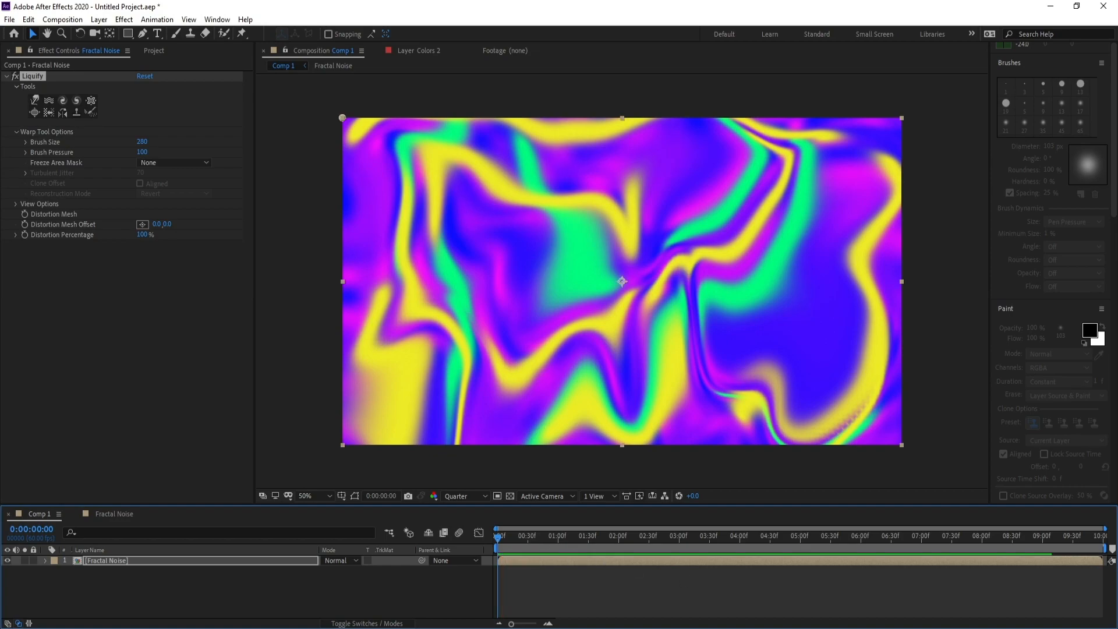